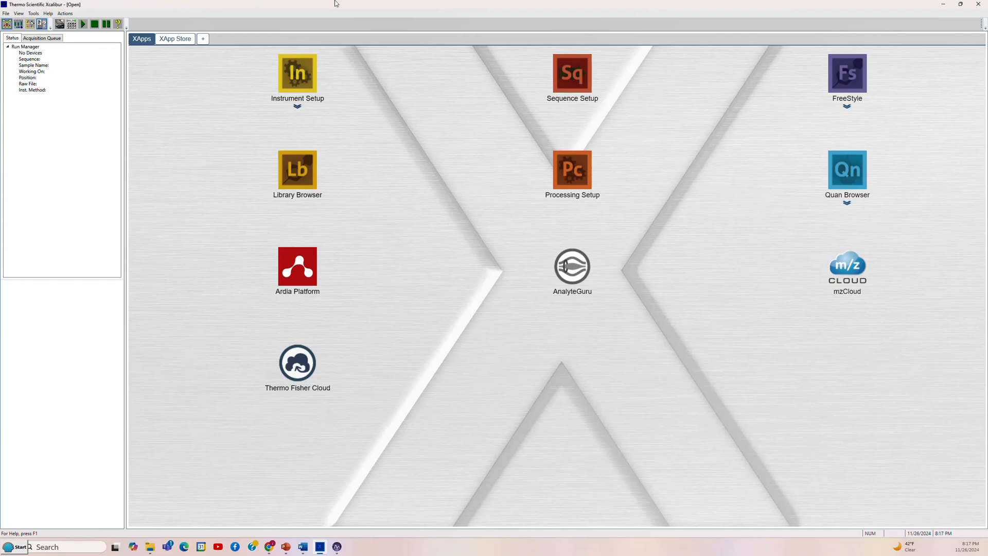
Launch the FreeStyle XApp from Xcalibur
{"action": "left_click", "coordinate": [841, 75]}
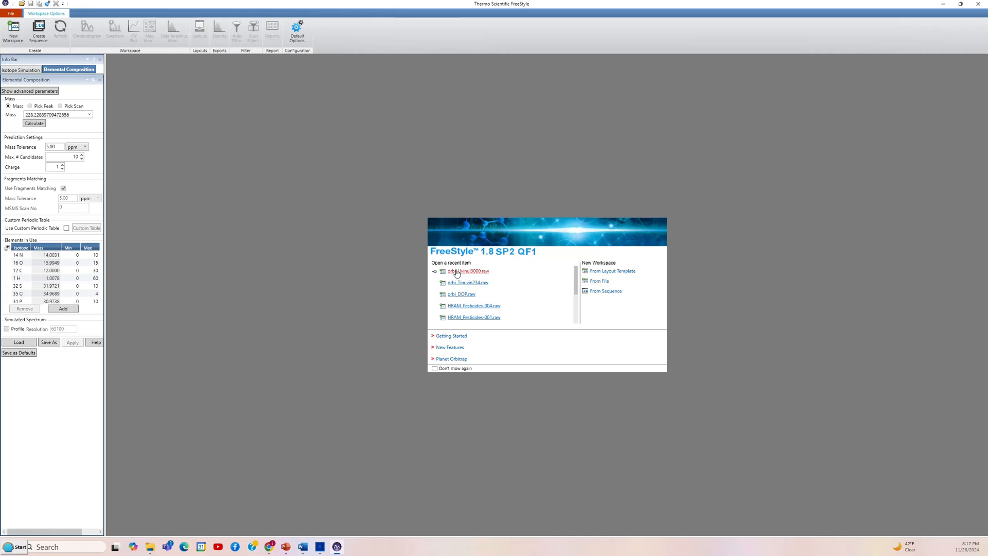
{"action": "left_click", "coordinate": [455, 273]}
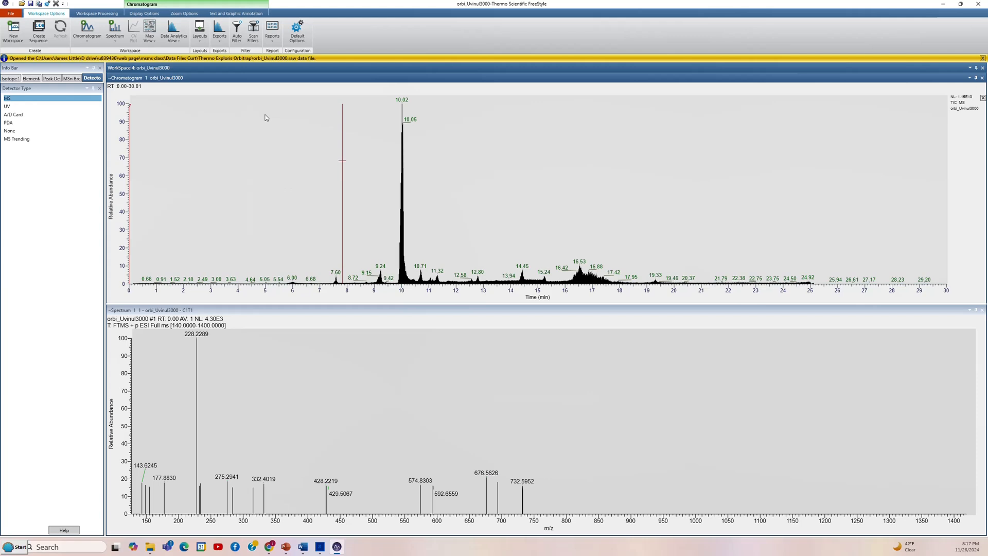
{"action": "left_click", "coordinate": [96, 14]}
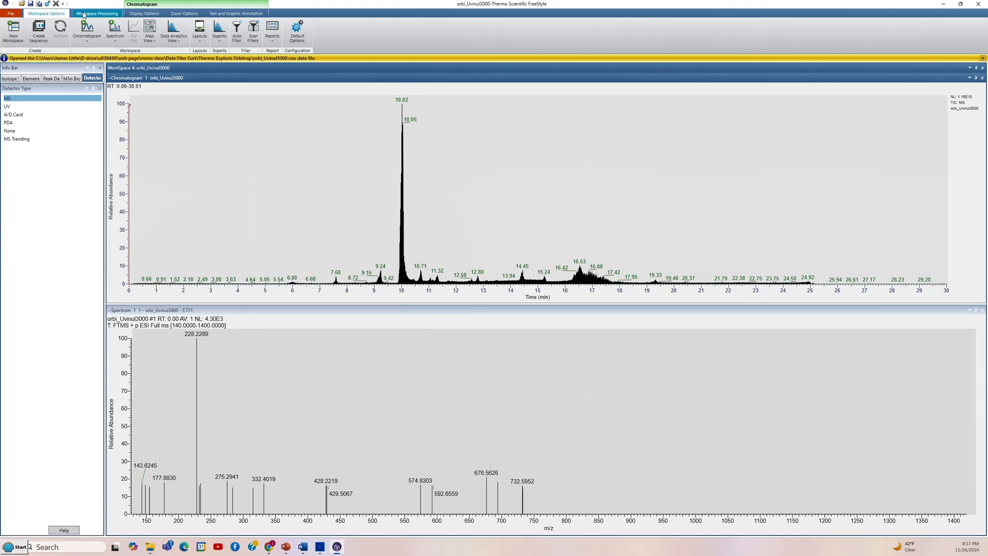
{"action": "left_click", "coordinate": [44, 13]}
In Chromatogram Ranges, set the first trace filter to FTMS + p ESI Full ms
{"action": "left_click", "coordinate": [87, 39]}
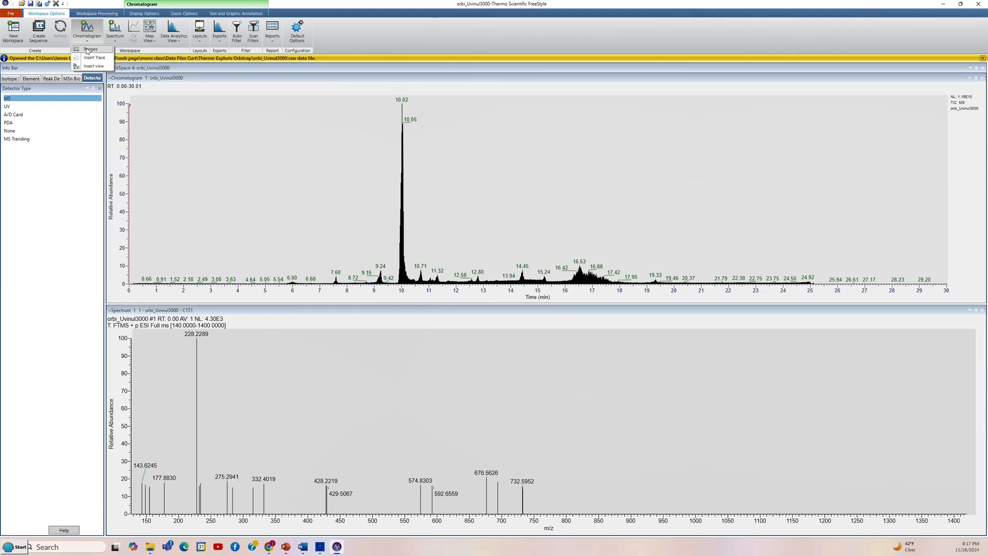
{"action": "left_click", "coordinate": [90, 49]}
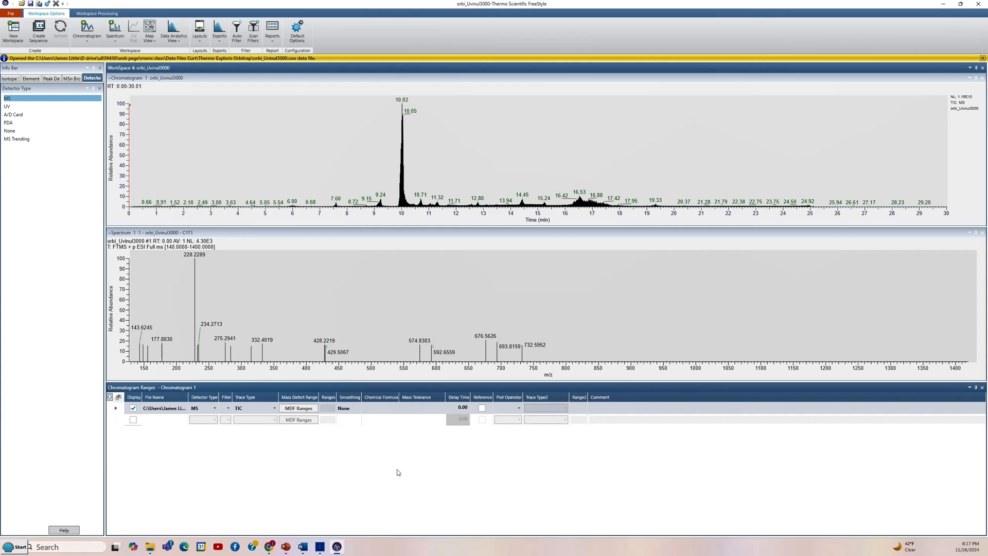
{"action": "left_click", "coordinate": [228, 409]}
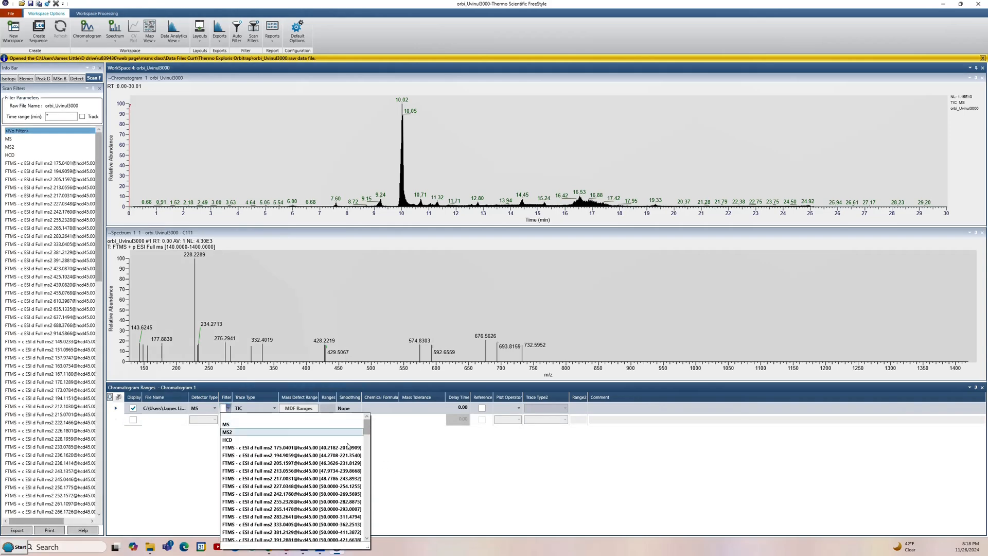
{"action": "left_click_drag", "start_coordinate": [367, 426], "coordinate": [366, 533]}
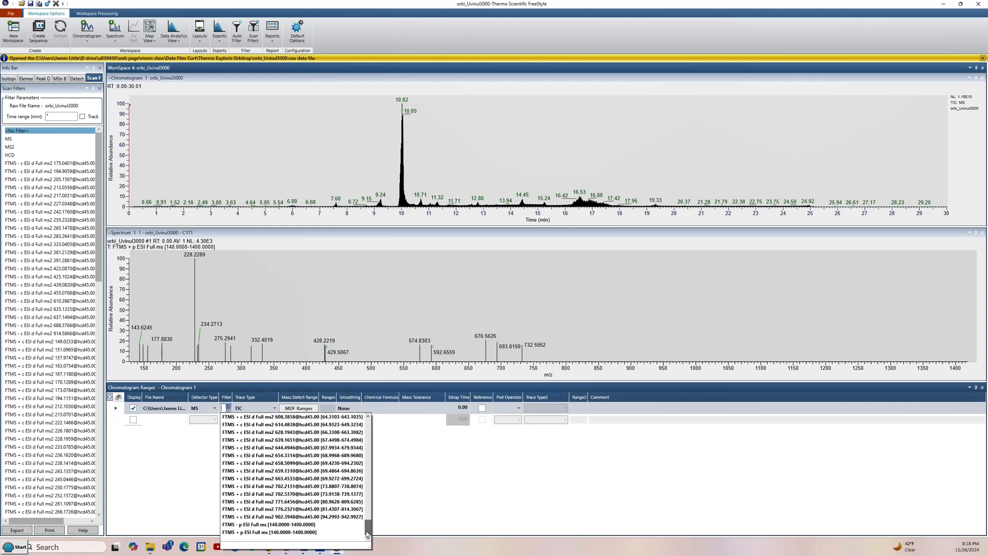
{"action": "left_click", "coordinate": [311, 533]}
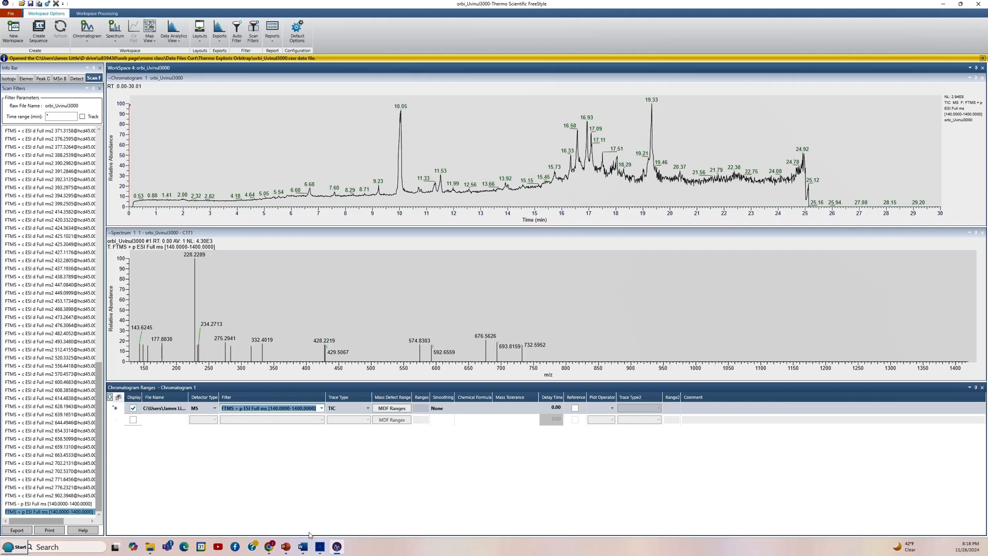
Add a second displayed trace filtered to FTMS - p ESI Full ms
{"action": "left_click", "coordinate": [133, 420]}
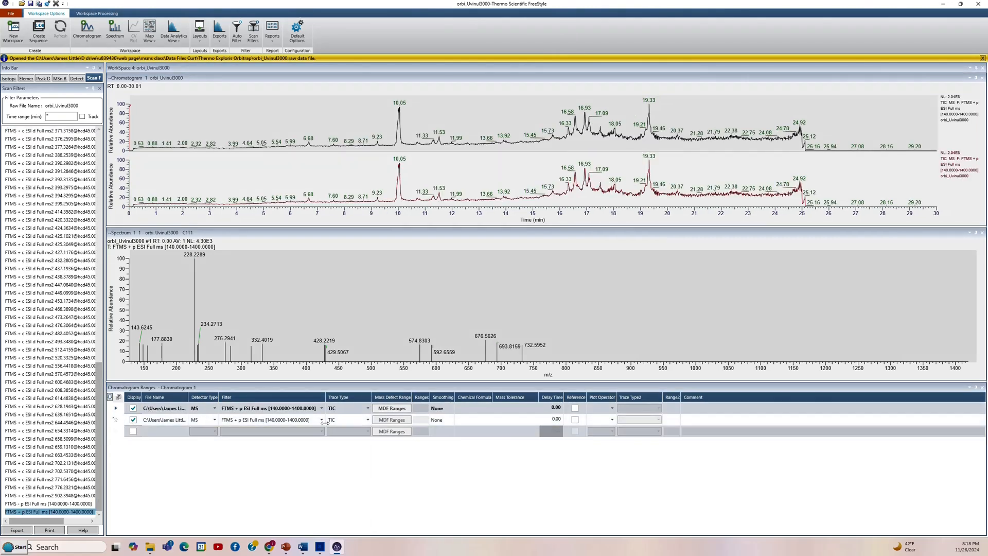
{"action": "left_click", "coordinate": [321, 419]}
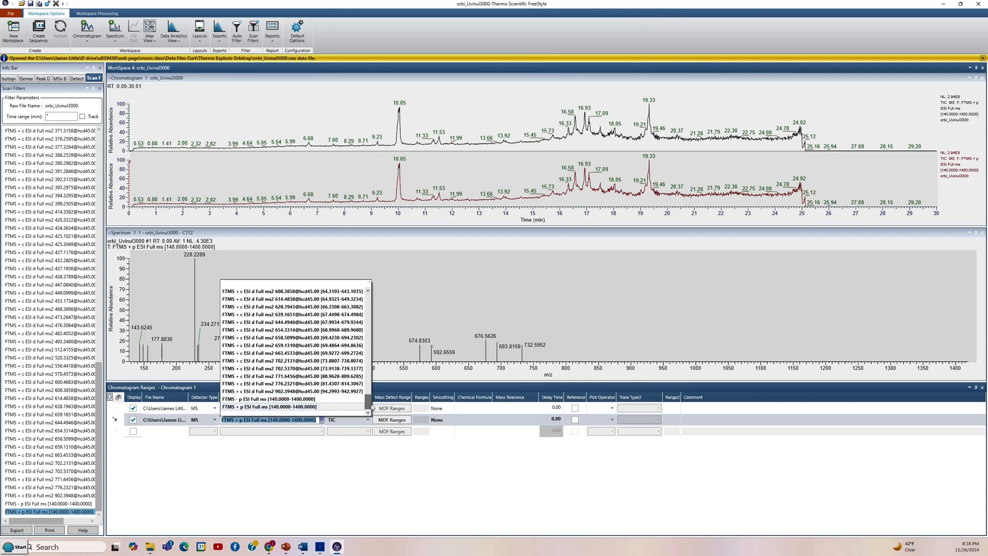
{"action": "left_click", "coordinate": [367, 407]}
{"action": "left_click", "coordinate": [321, 409]}
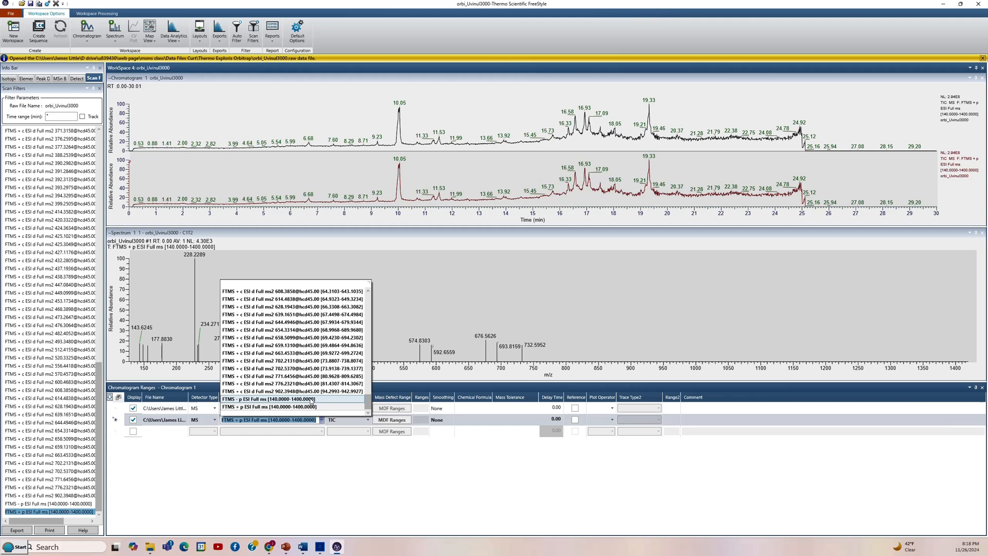
{"action": "left_click", "coordinate": [311, 399]}
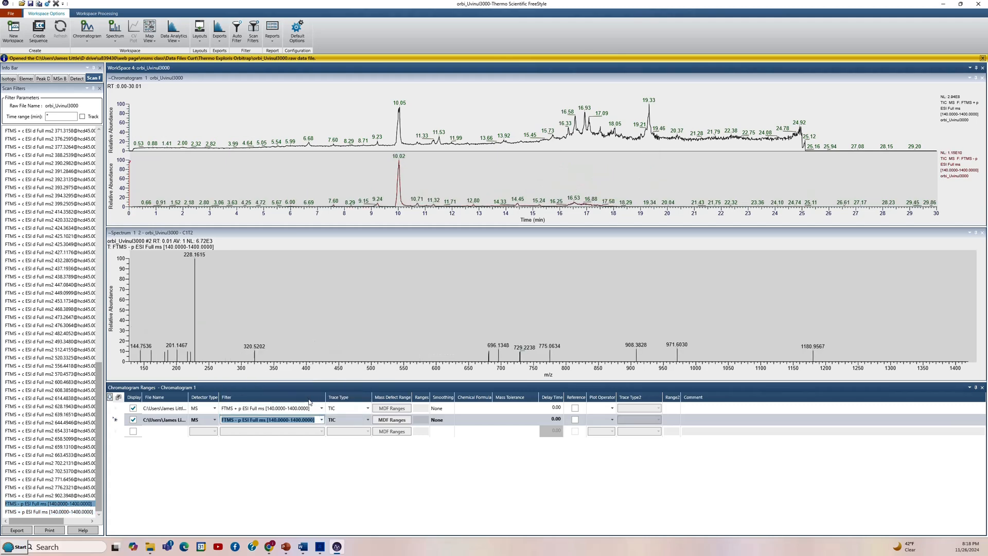
Add a third displayed trace using the PDA detector for a total scan
{"action": "left_click", "coordinate": [133, 431]}
{"action": "left_click", "coordinate": [133, 431]}
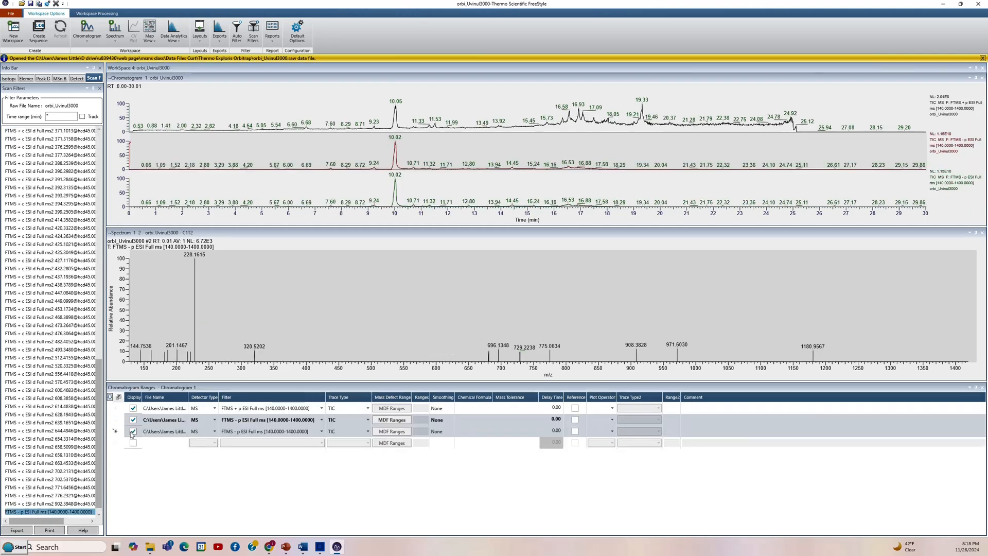
{"action": "left_click", "coordinate": [194, 408]}
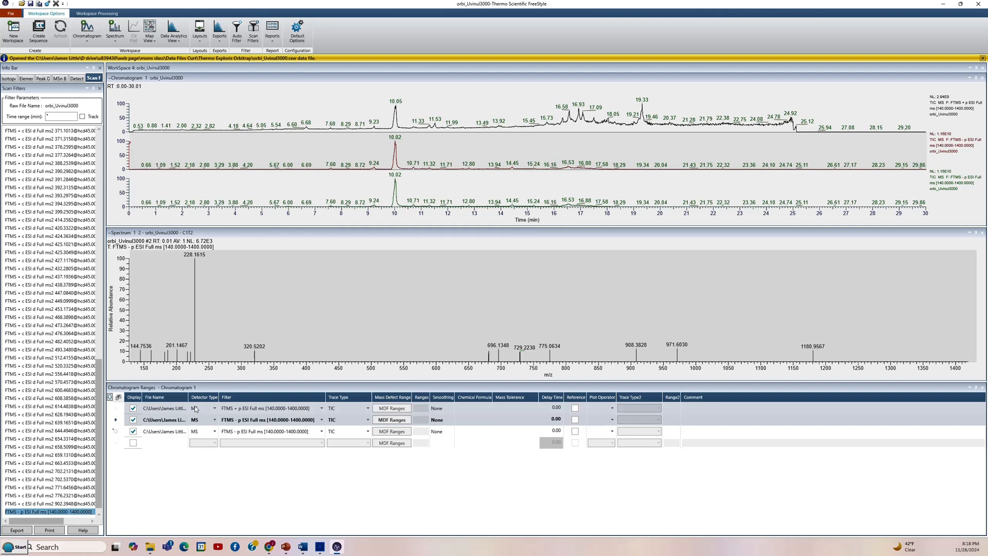
{"action": "left_click", "coordinate": [214, 431]}
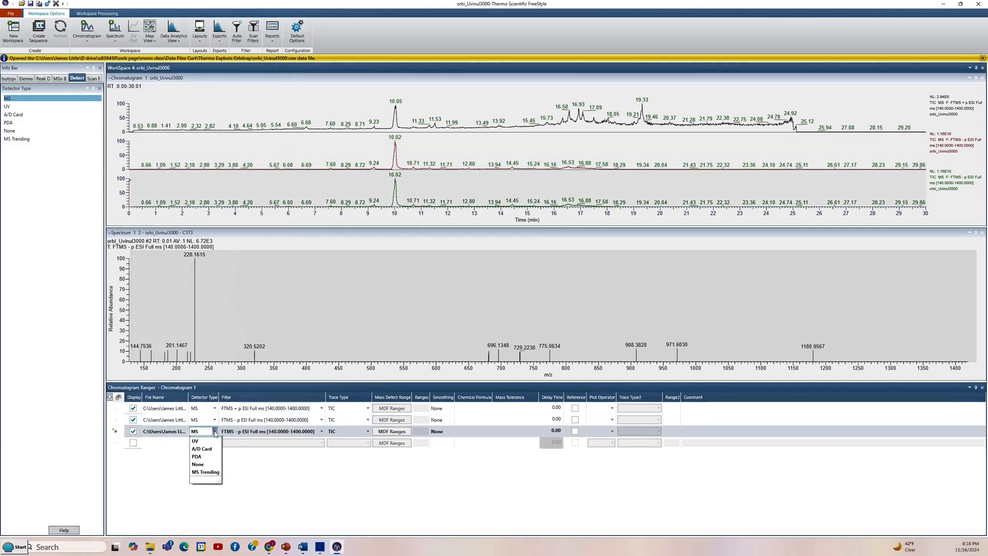
{"action": "left_click", "coordinate": [201, 464]}
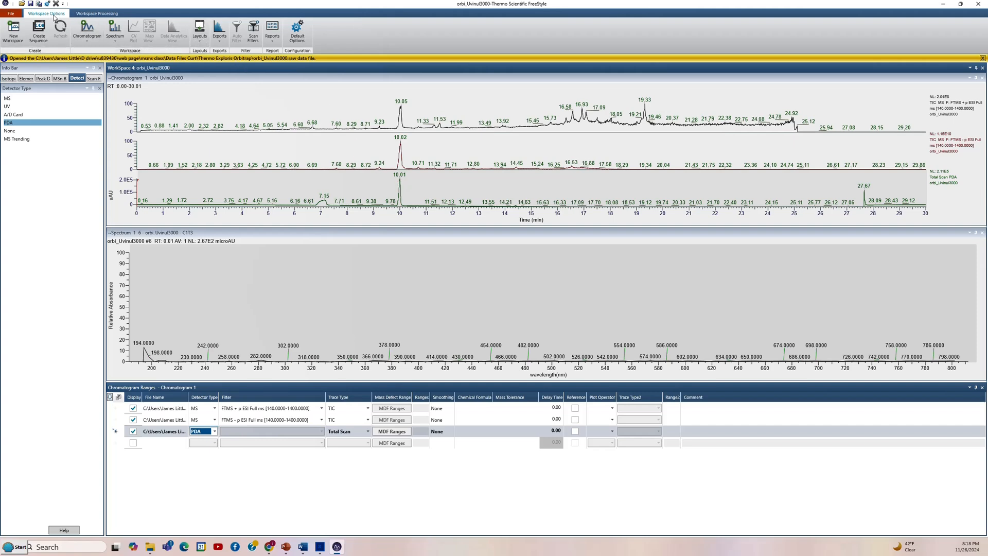
Save the workspace layout as the jl_default.xml template, replacing the existing file
{"action": "left_click", "coordinate": [200, 35]}
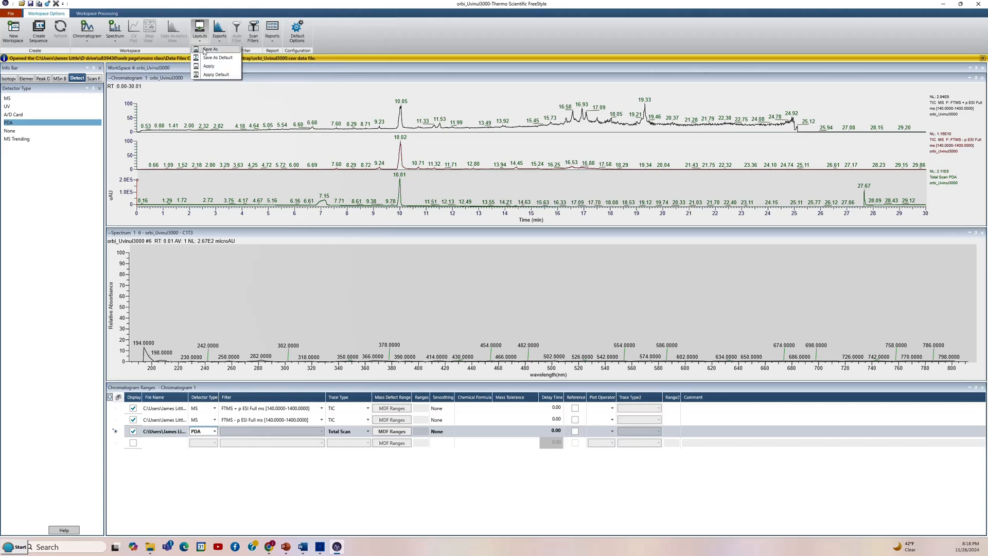
{"action": "left_click", "coordinate": [210, 50]}
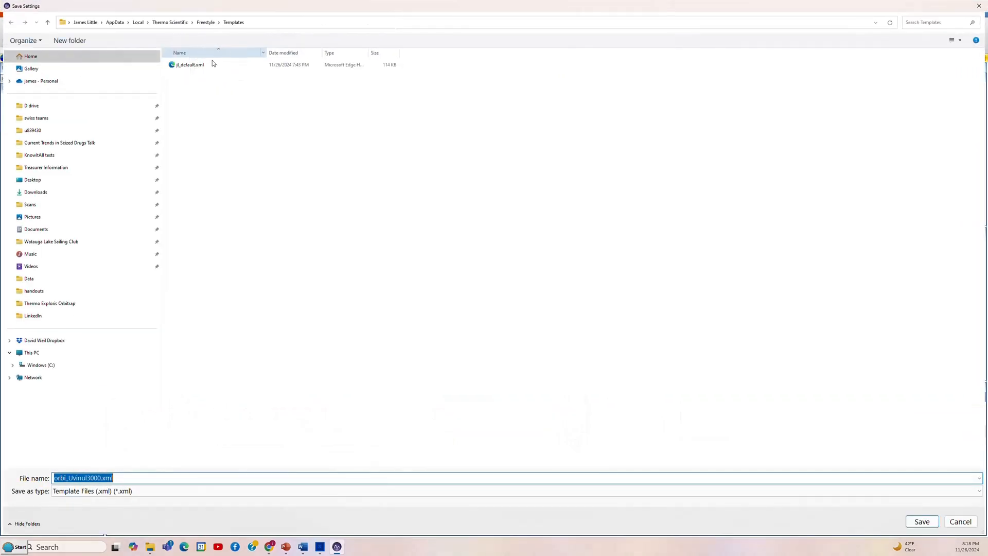
{"action": "left_click", "coordinate": [208, 65]}
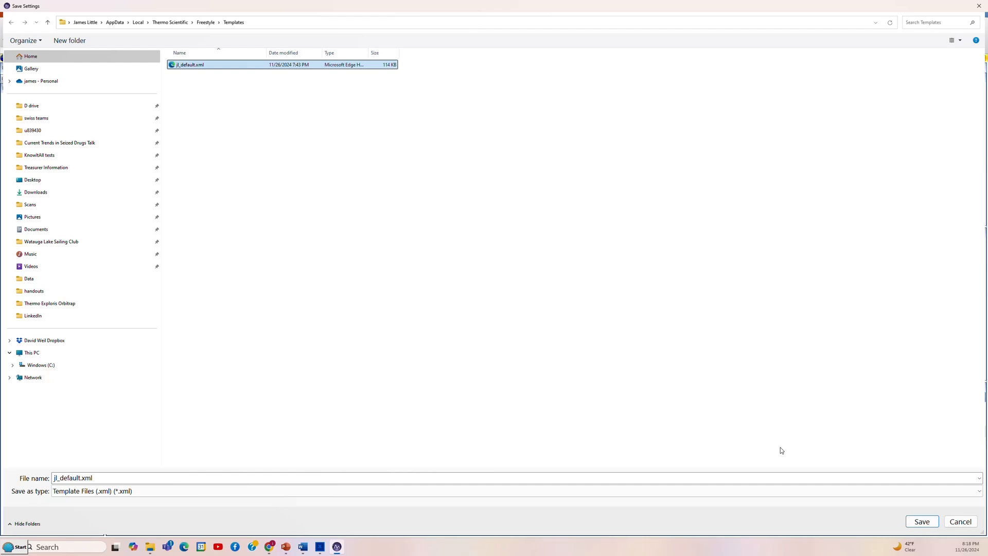
{"action": "left_click", "coordinate": [922, 521]}
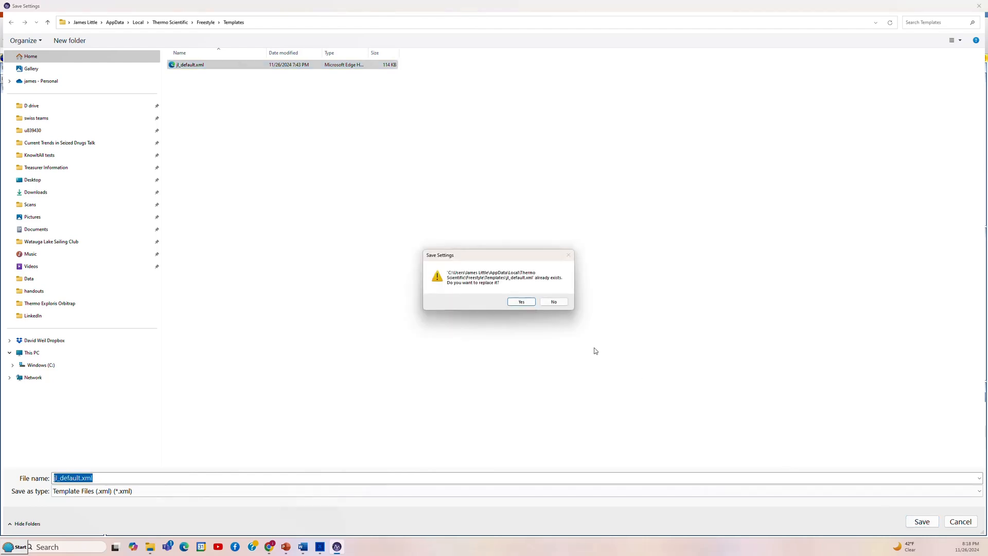
{"action": "left_click", "coordinate": [521, 301]}
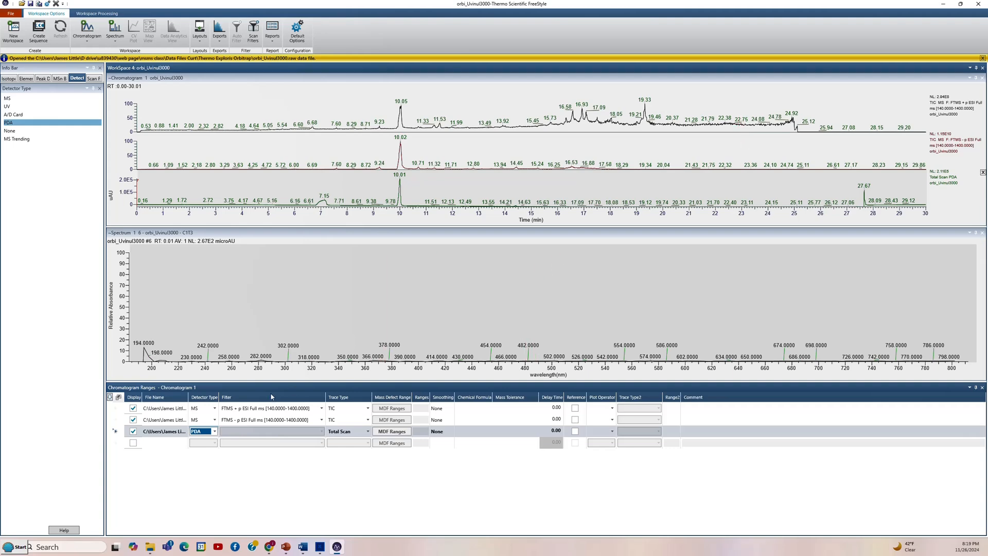
Average the positive full-scan spectrum across the 10.05 min peak
{"action": "left_click", "coordinate": [257, 408]}
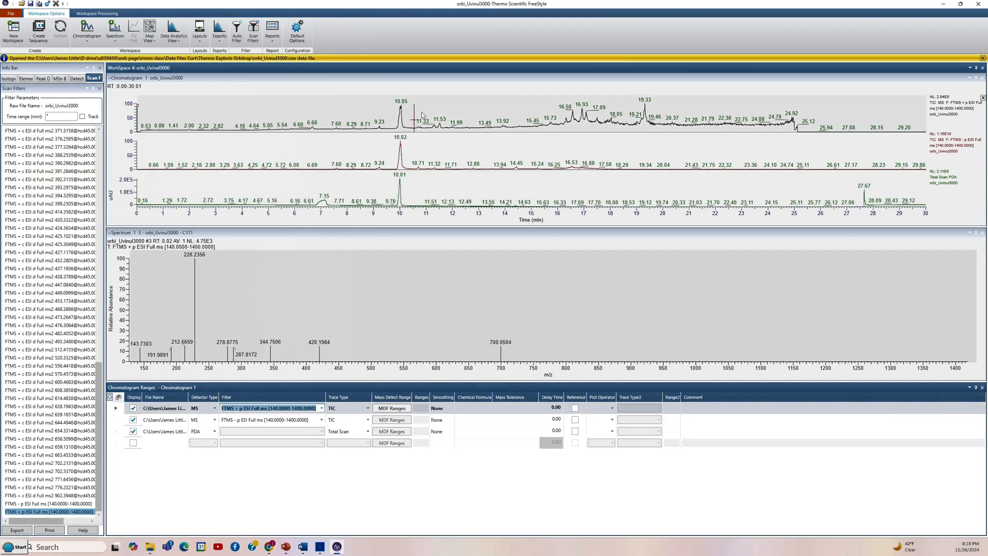
{"action": "left_click", "coordinate": [402, 119]}
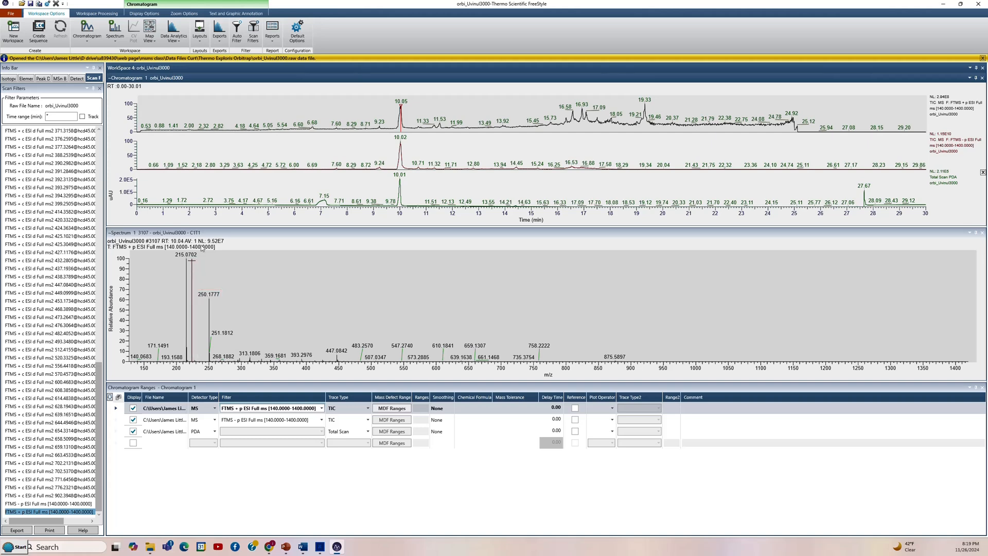
{"action": "right_click", "coordinate": [374, 111]}
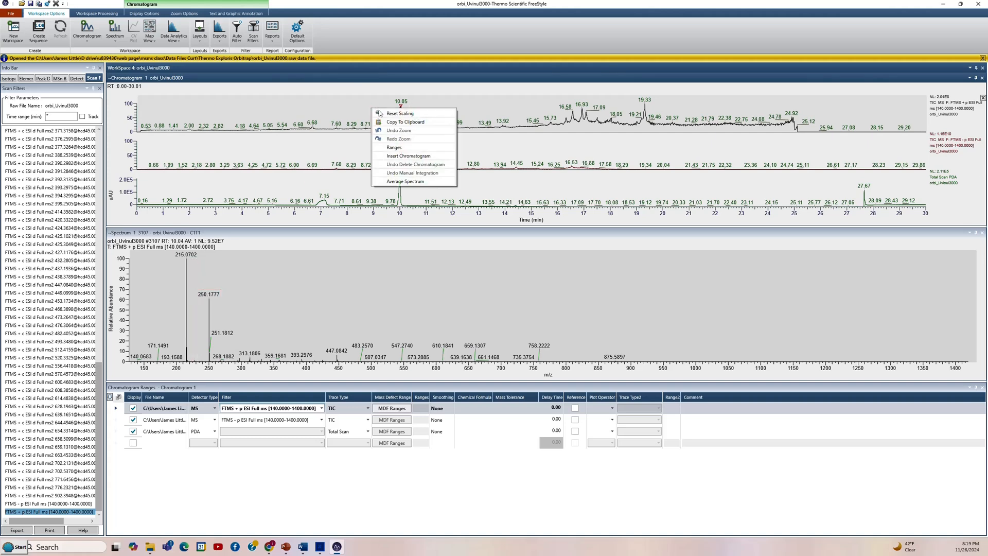
{"action": "left_click", "coordinate": [395, 182]}
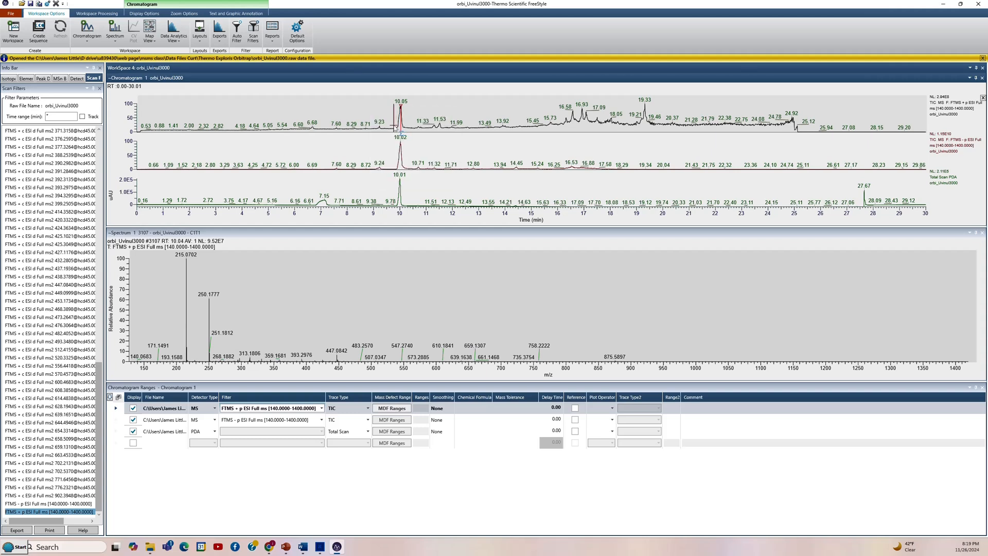
{"action": "left_click_drag", "start_coordinate": [396, 130], "coordinate": [412, 134]}
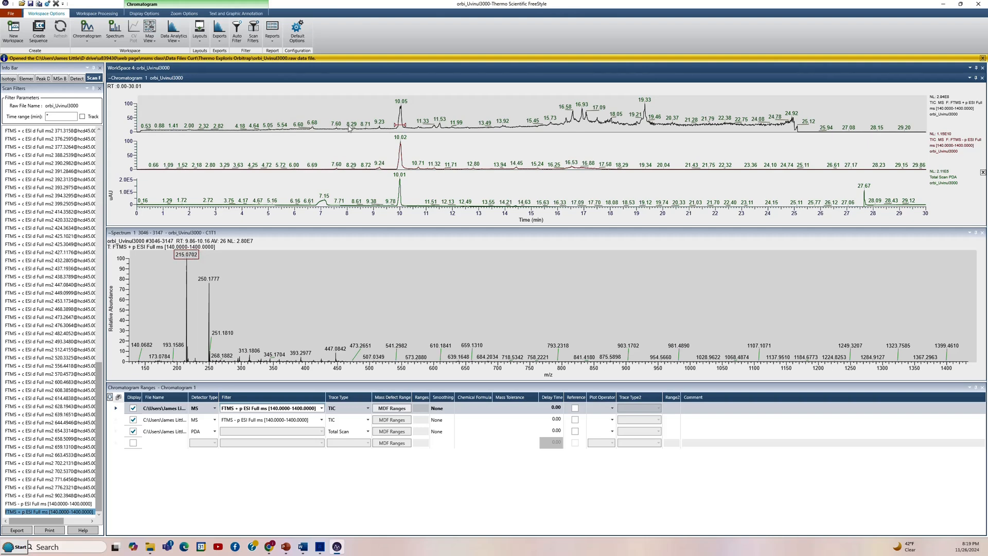
Show the negative-mode spectrum near 10.02 min, then the PDA UV spectrum at the 10.01 peak
{"action": "left_click", "coordinate": [400, 146]}
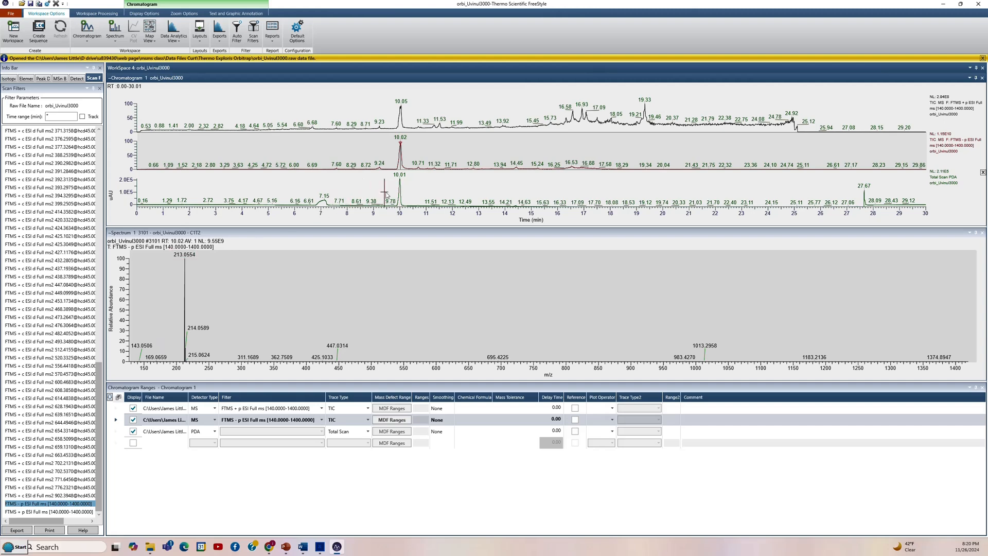
{"action": "left_click", "coordinate": [400, 196]}
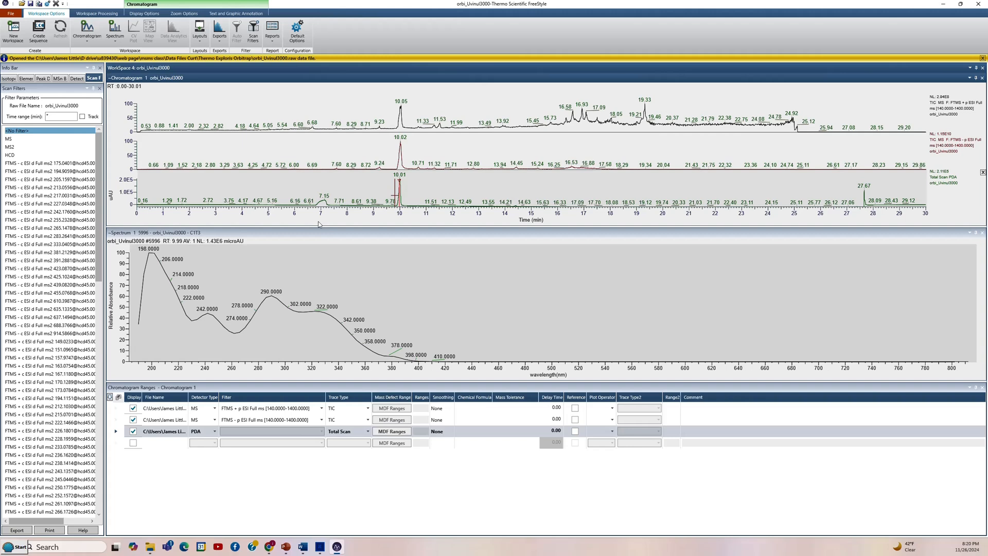
{"action": "right_click", "coordinate": [436, 186]}
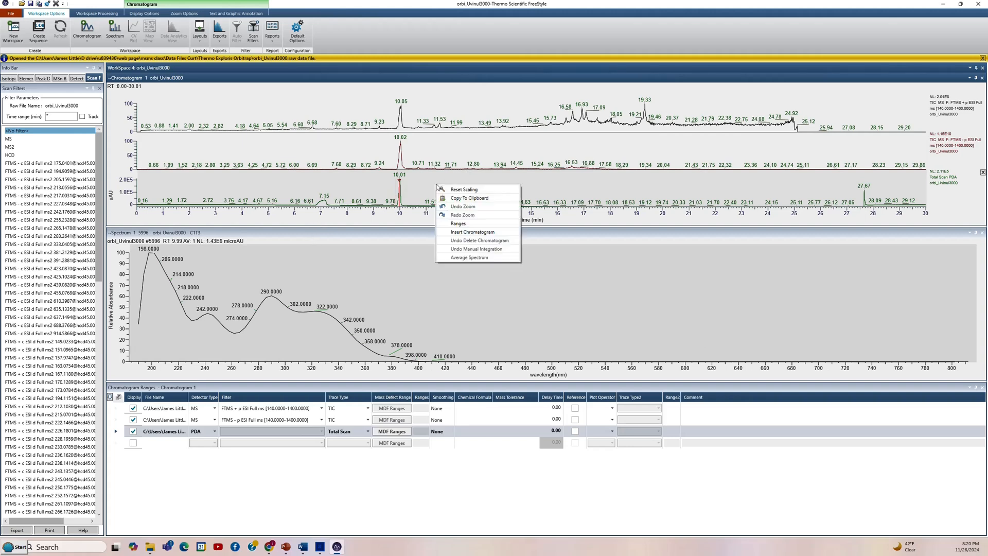
{"action": "left_click", "coordinate": [400, 195]}
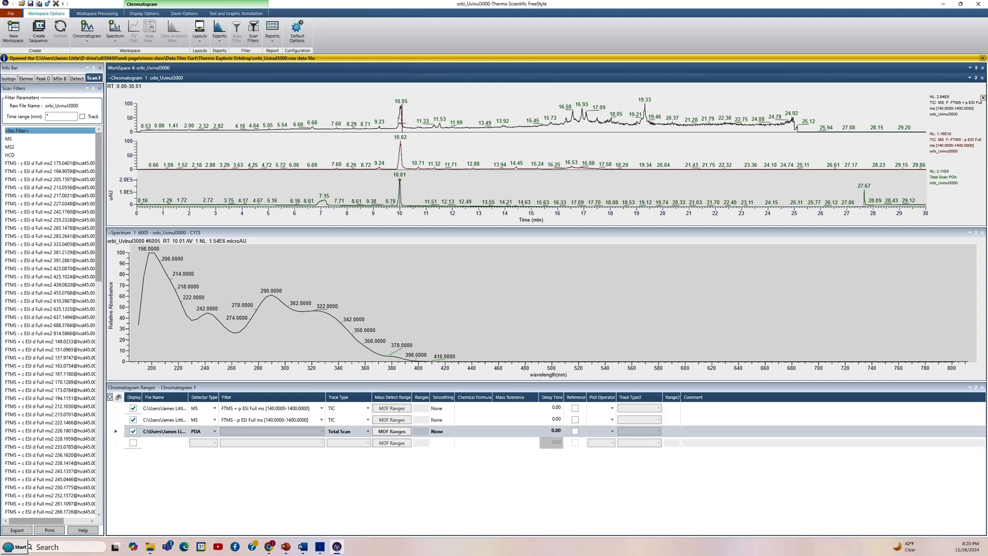
{"action": "left_click", "coordinate": [398, 104]}
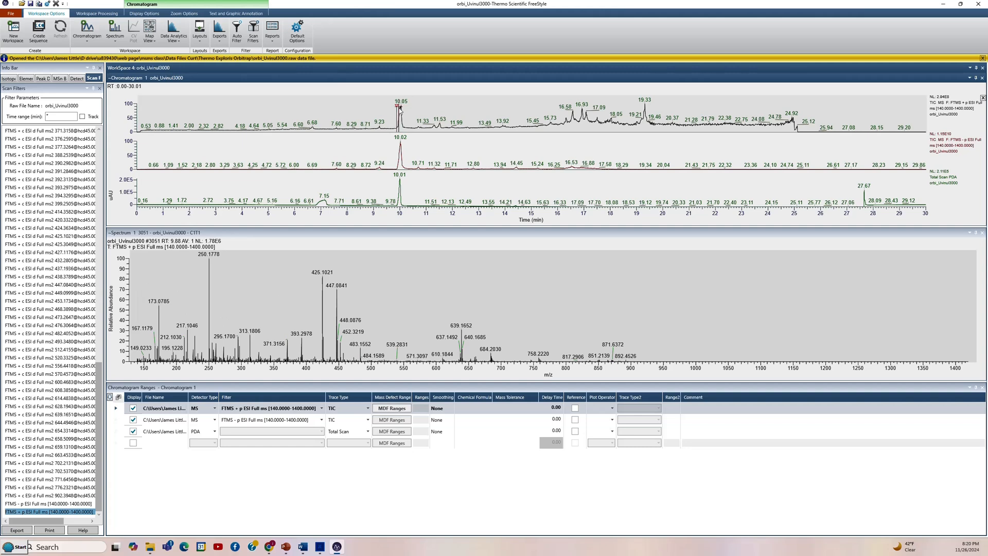
{"action": "left_click", "coordinate": [399, 108]}
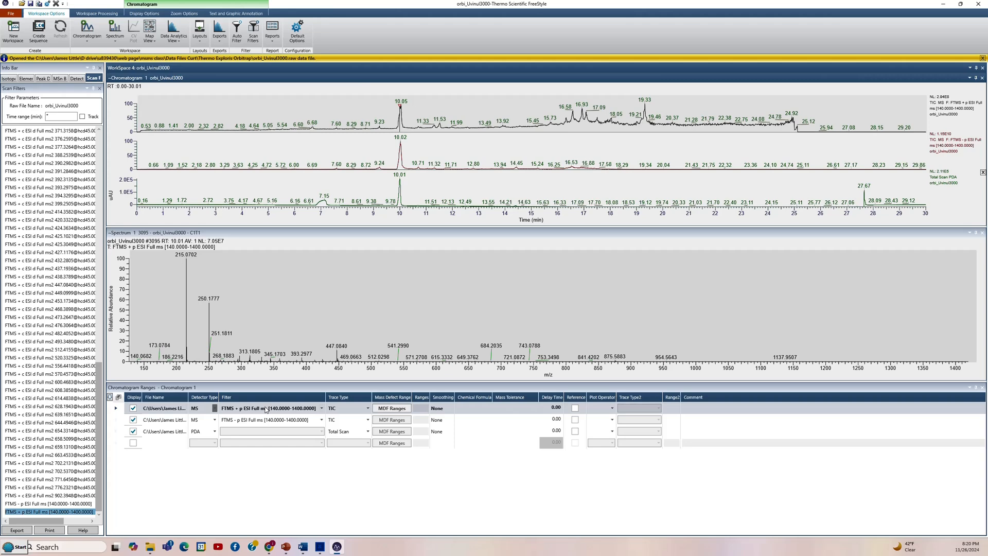
{"action": "left_click", "coordinate": [320, 407]}
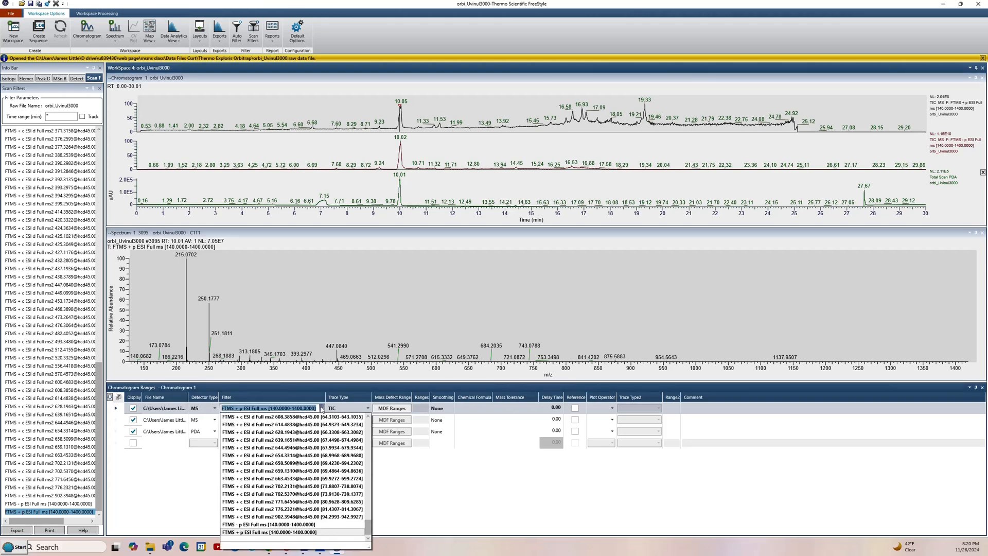
{"action": "left_click_drag", "start_coordinate": [368, 523], "coordinate": [372, 448]}
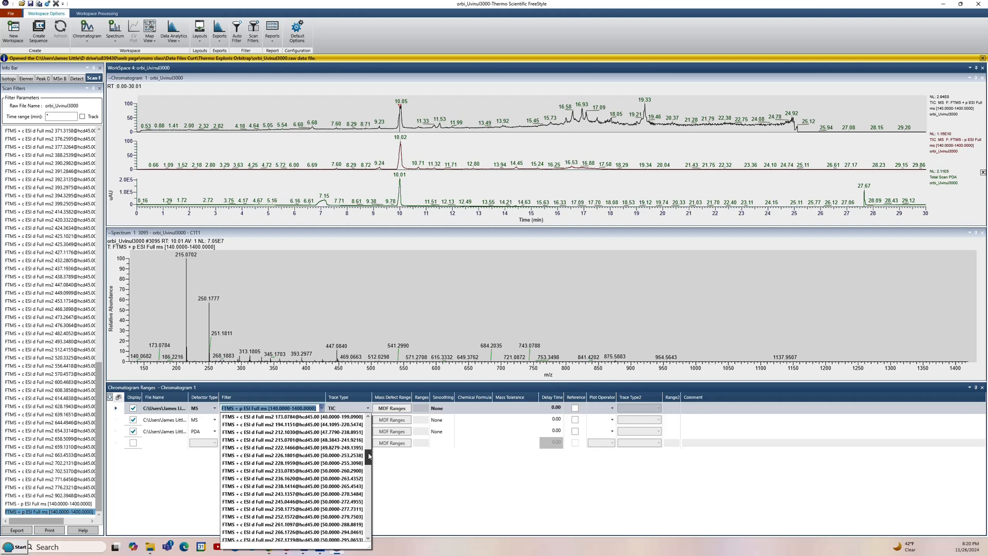
{"action": "left_click", "coordinate": [296, 441]}
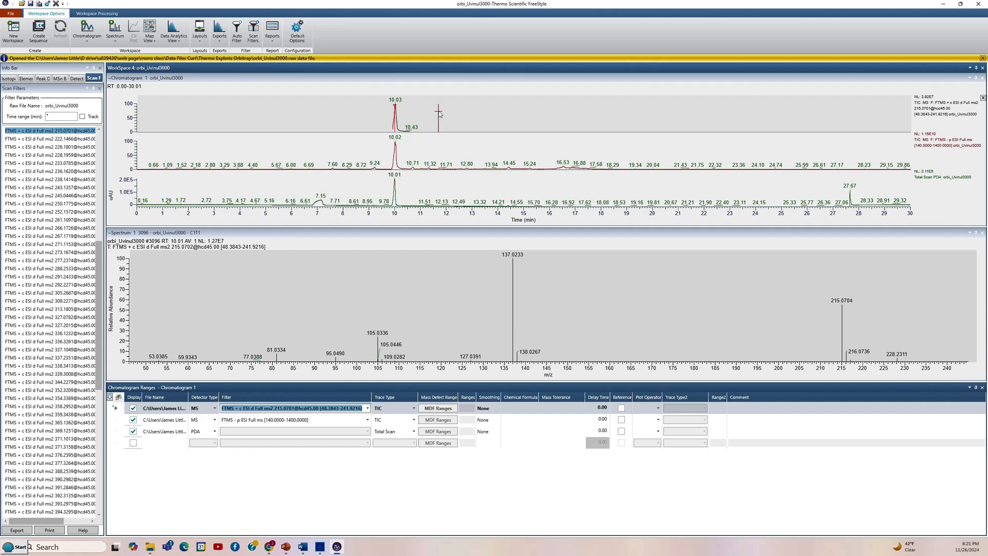
Show the MS/MS spectrum near the 10.04 min apex in the Workspace Processing view
{"action": "left_click", "coordinate": [397, 116]}
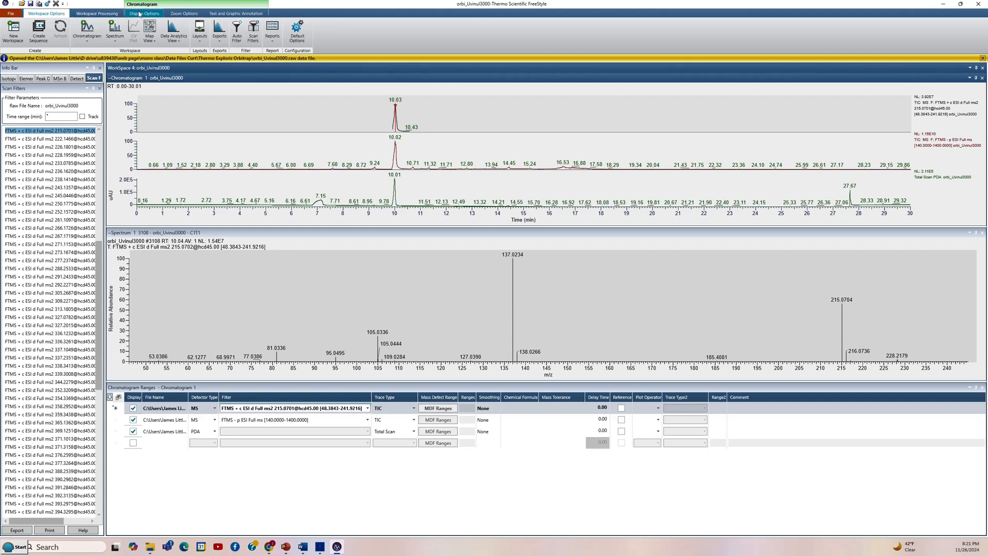
{"action": "left_click", "coordinate": [100, 14]}
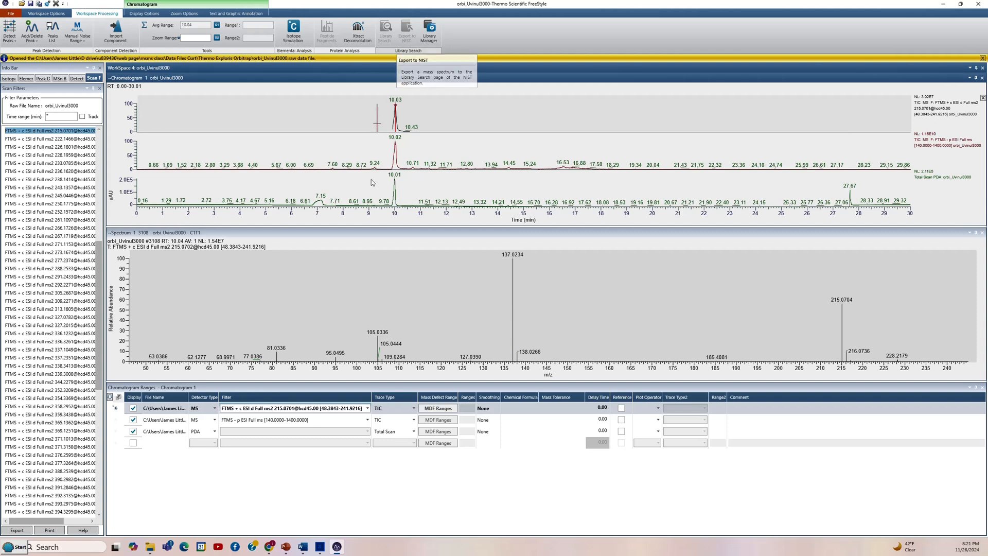
{"action": "left_click", "coordinate": [395, 232]}
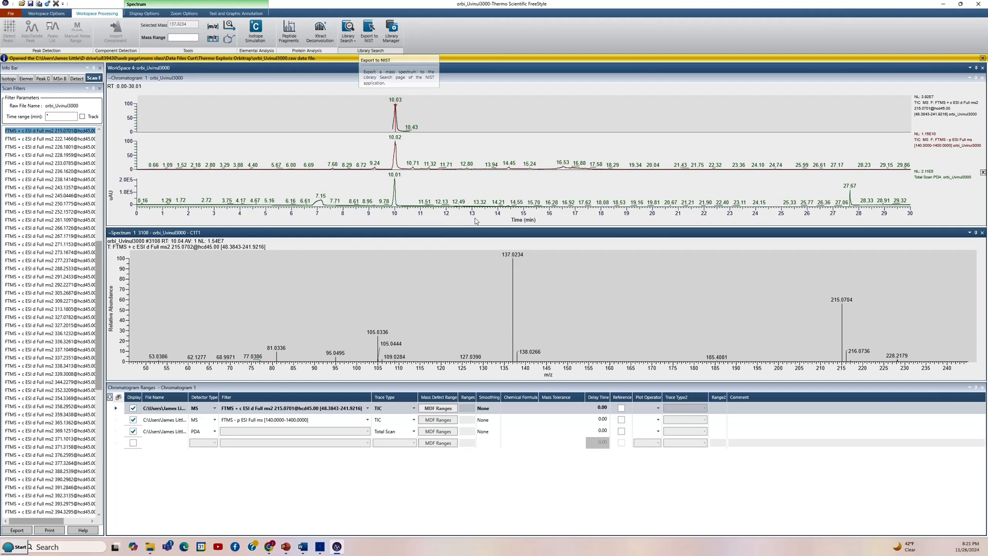
{"action": "left_click", "coordinate": [396, 150]}
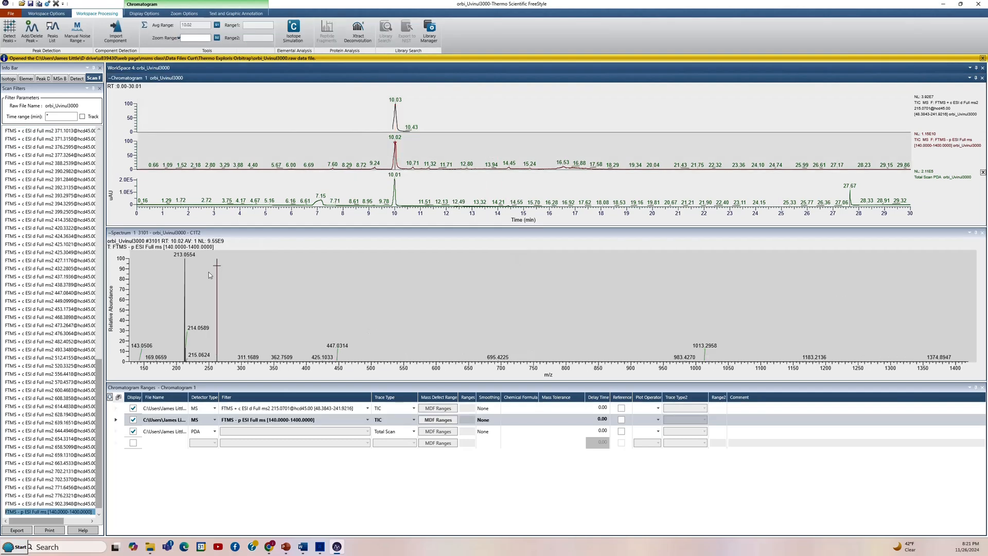
{"action": "left_click", "coordinate": [367, 419]}
{"action": "scroll", "coordinate": [368, 371], "scroll_direction": "up", "scroll_amount": 2}
{"action": "left_click_drag", "start_coordinate": [367, 392], "coordinate": [368, 309]}
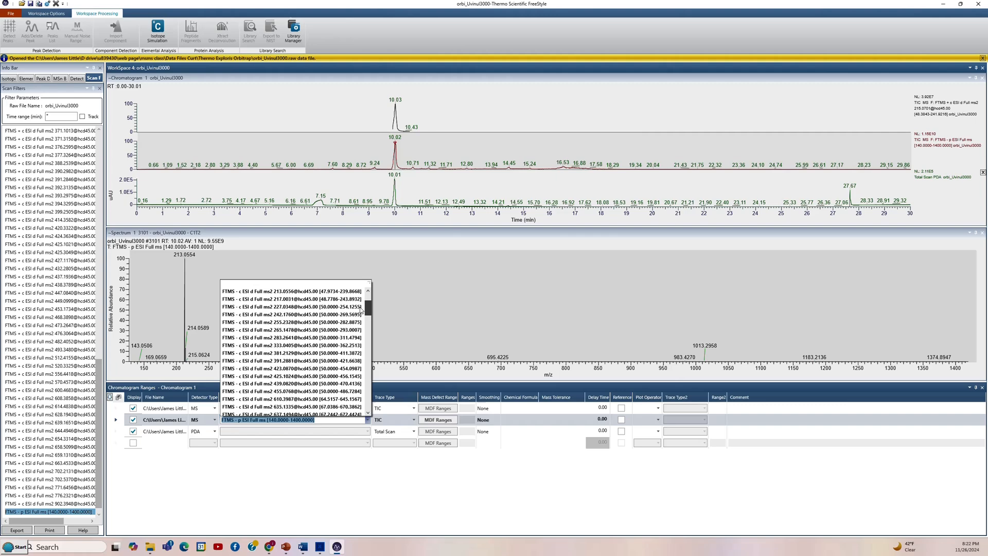
{"action": "scroll", "coordinate": [361, 308], "scroll_direction": "down", "scroll_amount": 1}
{"action": "scroll", "coordinate": [361, 308], "scroll_direction": "up", "scroll_amount": 4}
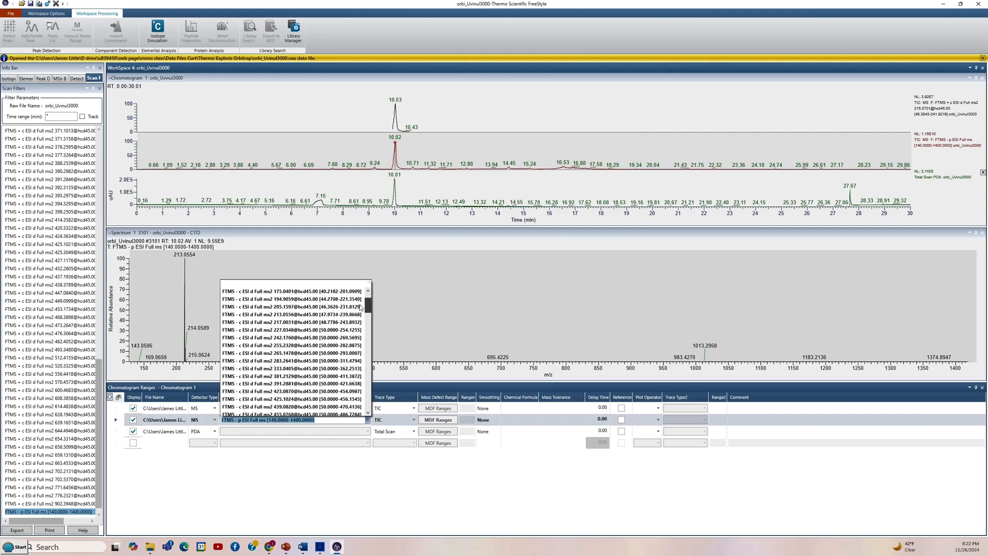
{"action": "left_click", "coordinate": [298, 316]}
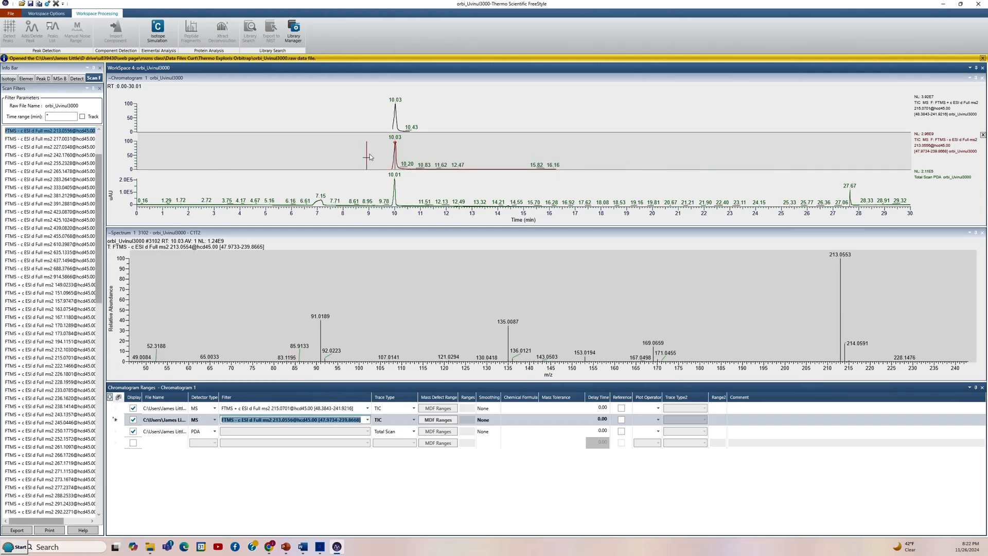
Step through scans around the 10.03 peak to show the MS/MS spectrum at 10.01 min
{"action": "left_click", "coordinate": [397, 162]}
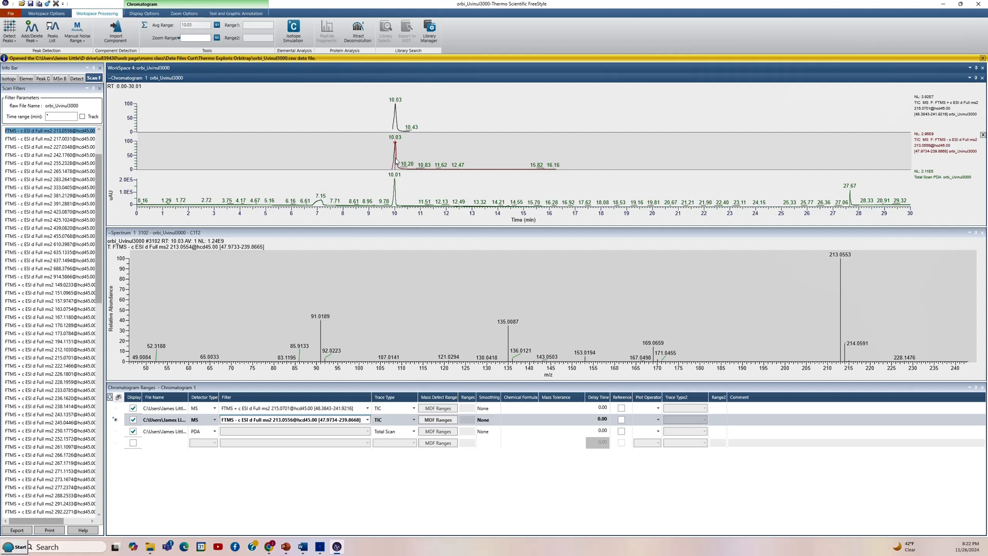
{"action": "left_click", "coordinate": [398, 162]}
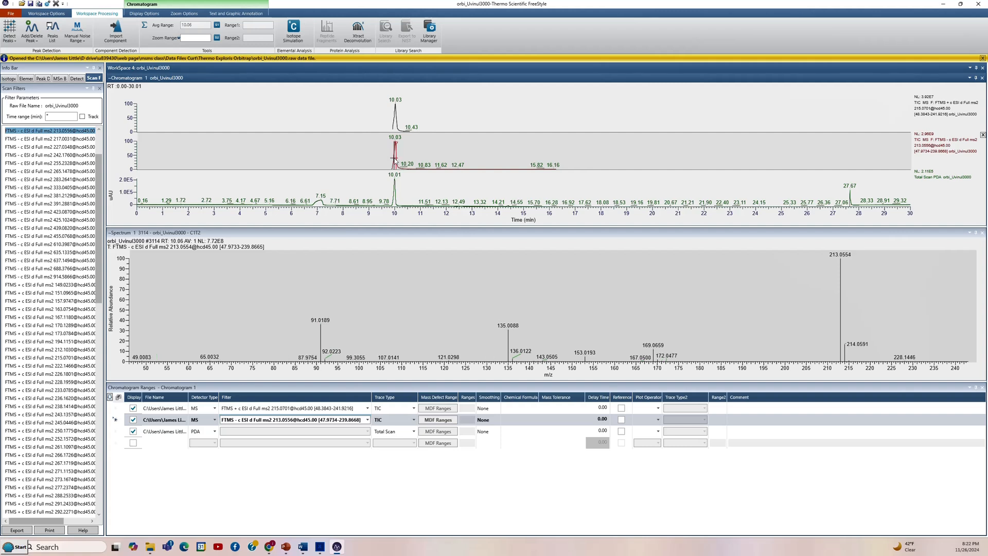
{"action": "left_click", "coordinate": [393, 160]}
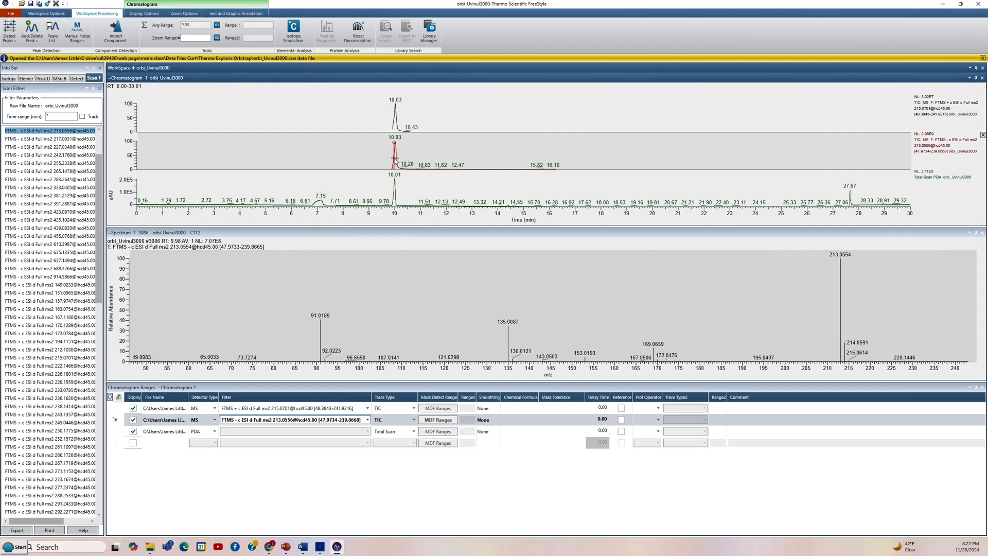
{"action": "left_click", "coordinate": [394, 158]}
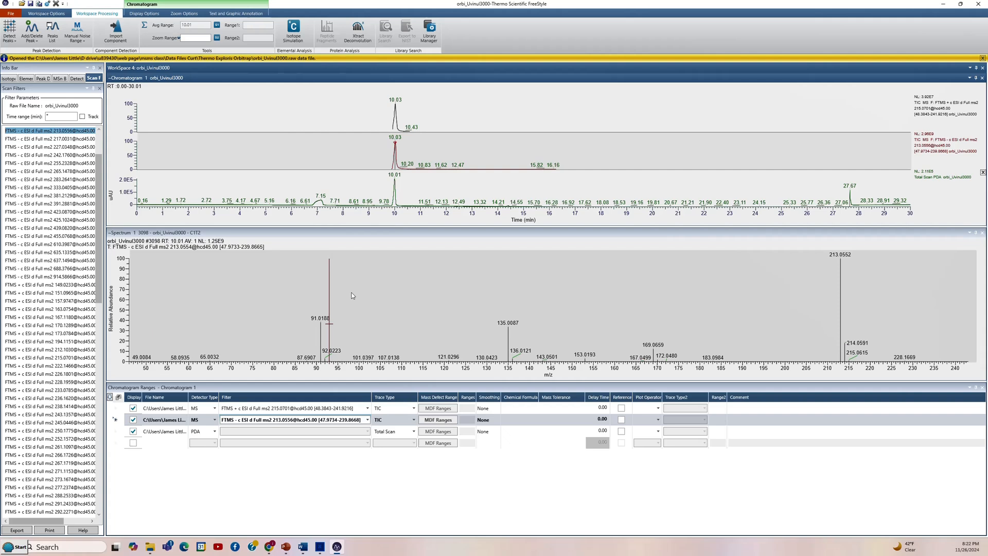
{"action": "left_click", "coordinate": [386, 236]}
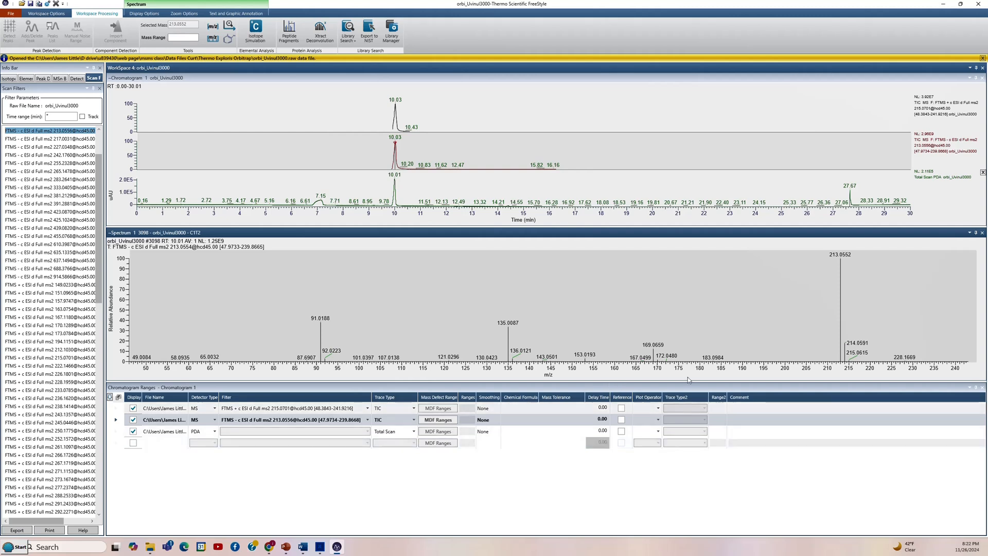
Open the recent orbi_Tinuvin234 data file
{"action": "left_click", "coordinate": [11, 13]}
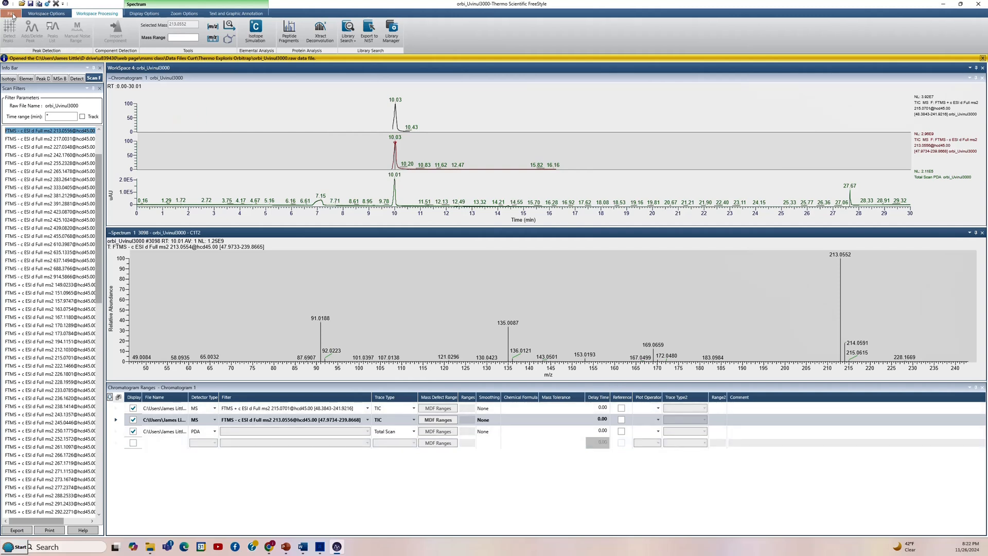
{"action": "left_click", "coordinate": [11, 13]}
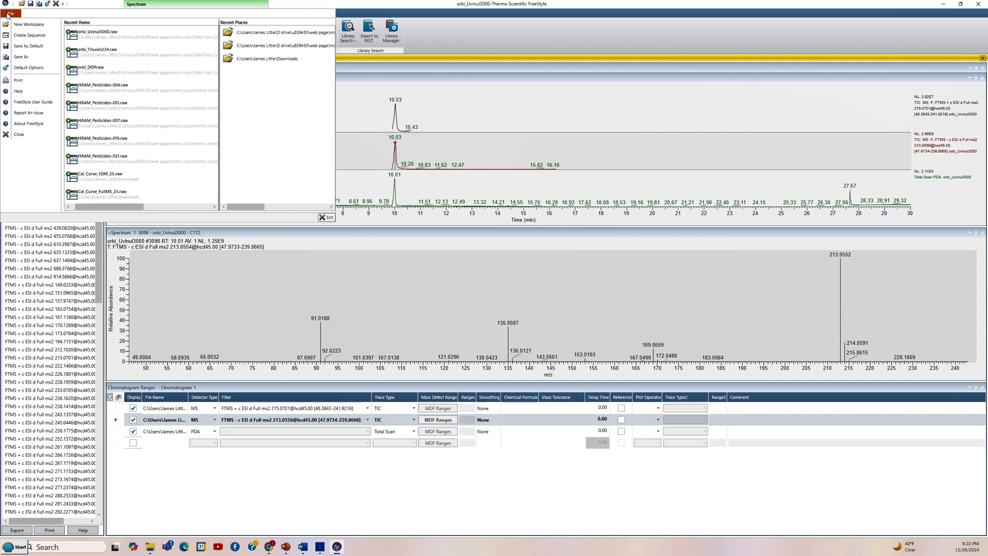
{"action": "left_click", "coordinate": [81, 50]}
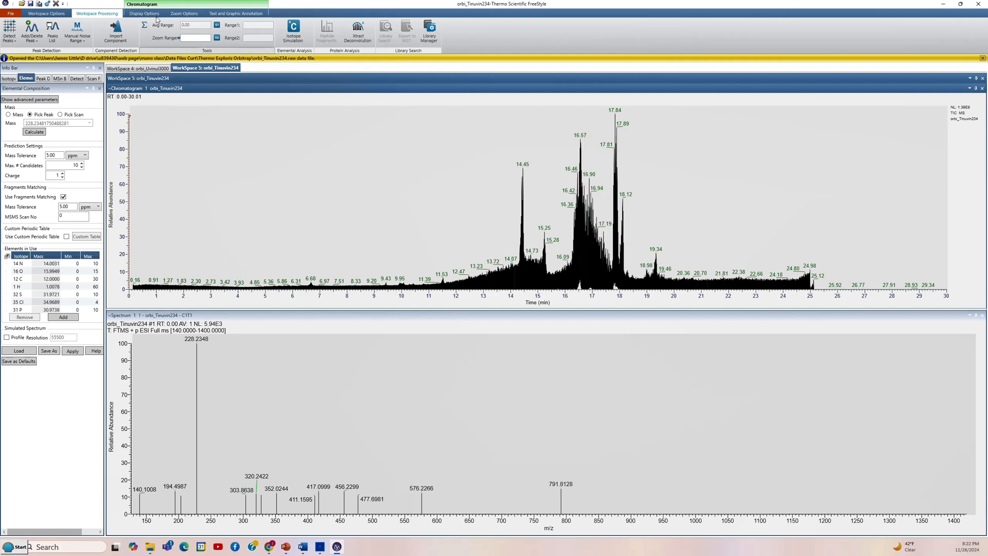
Apply the saved jl_default layout template to the Tinuvin234 workspace
{"action": "left_click", "coordinate": [143, 13]}
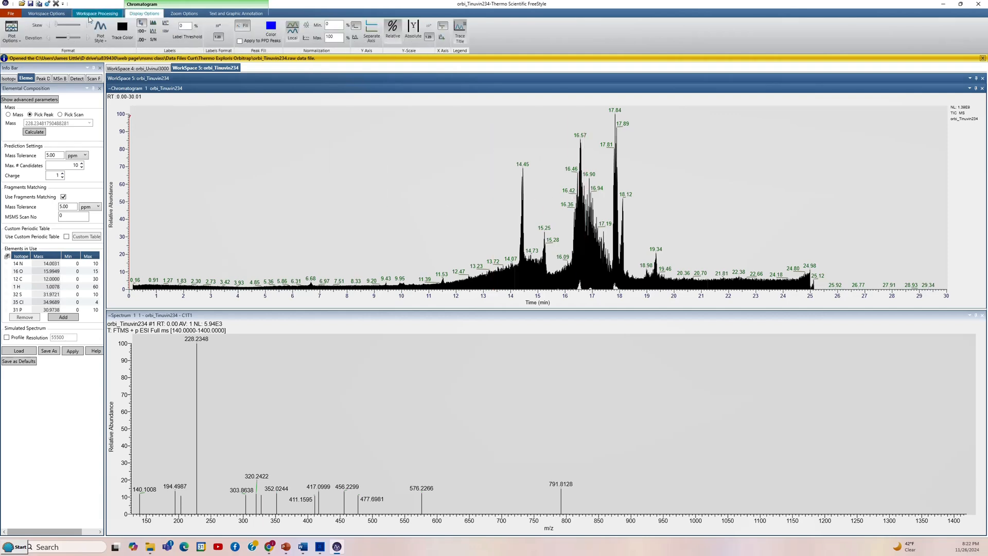
{"action": "left_click", "coordinate": [96, 14]}
{"action": "left_click", "coordinate": [48, 13]}
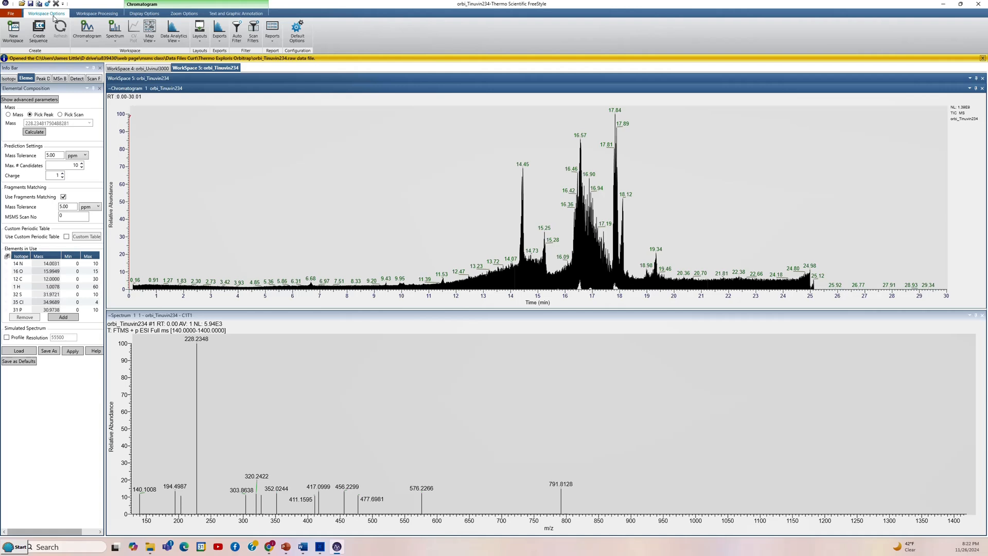
{"action": "left_click", "coordinate": [199, 35]}
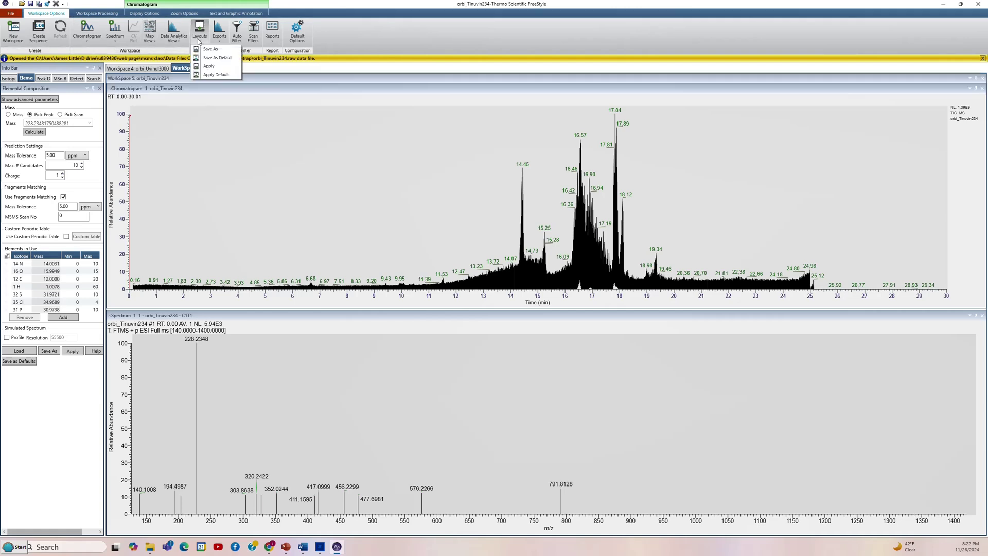
{"action": "left_click", "coordinate": [208, 66]}
{"action": "left_click", "coordinate": [215, 63]}
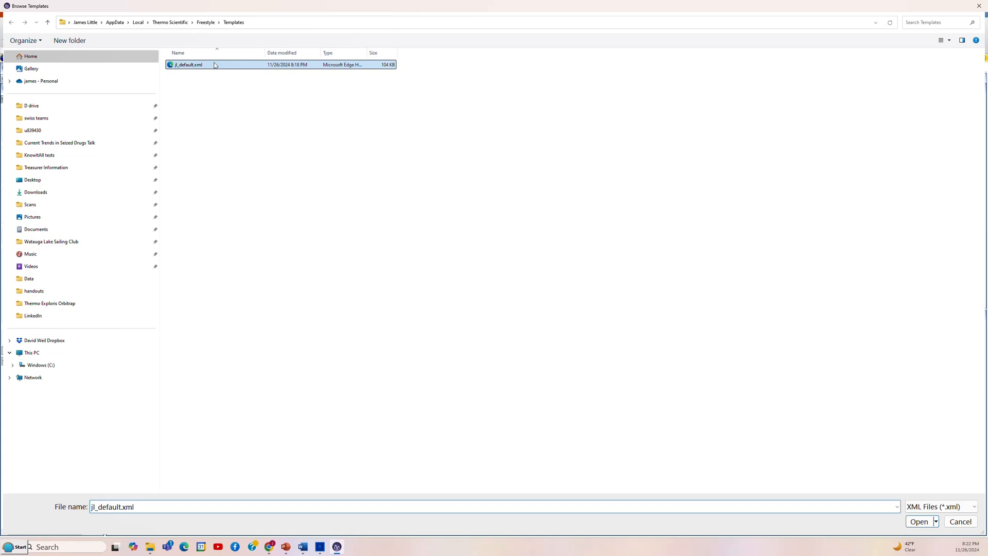
{"action": "left_click", "coordinate": [919, 522]}
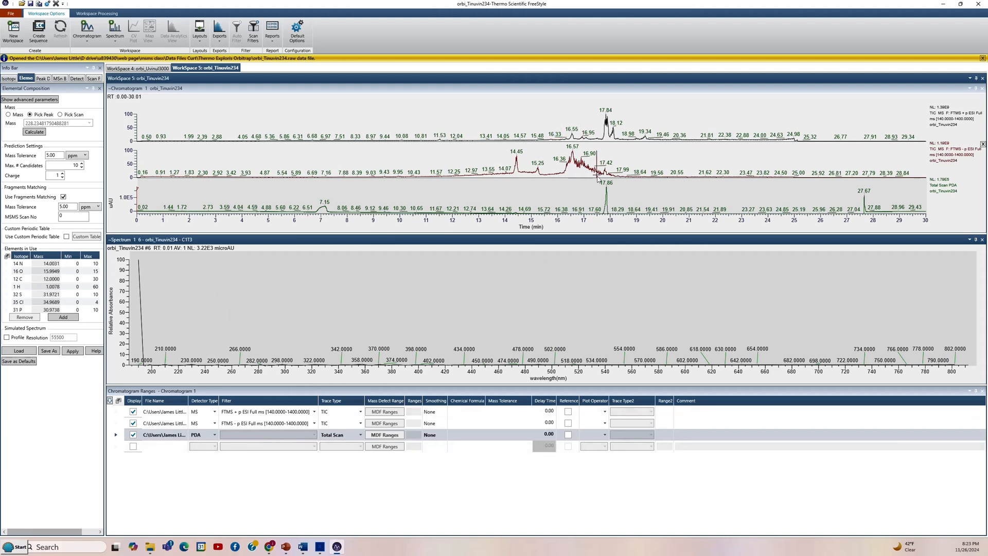
Show the UV spectrum at 17.86 min, then average the positive spectrum across the 17.8 min peak
{"action": "left_click", "coordinate": [607, 207]}
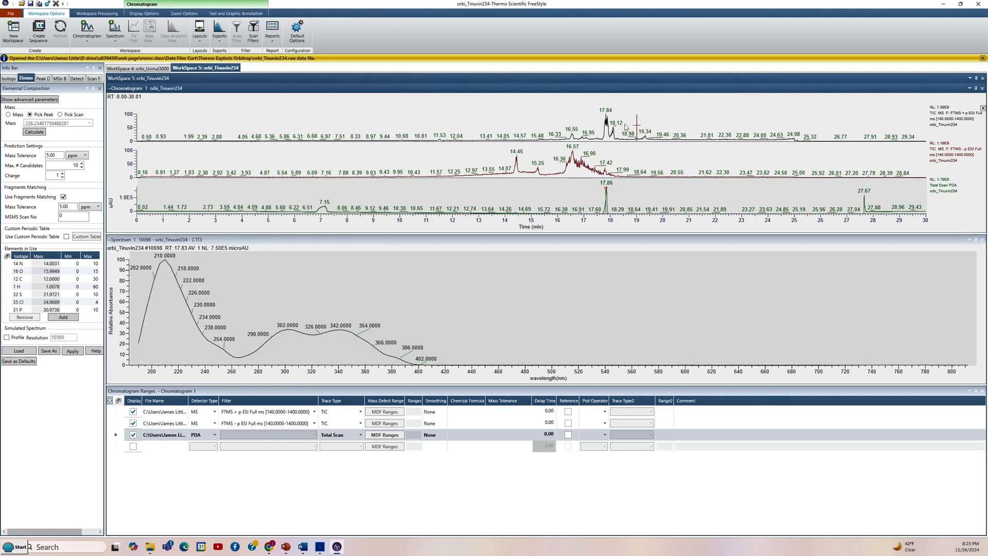
{"action": "right_click", "coordinate": [588, 112]}
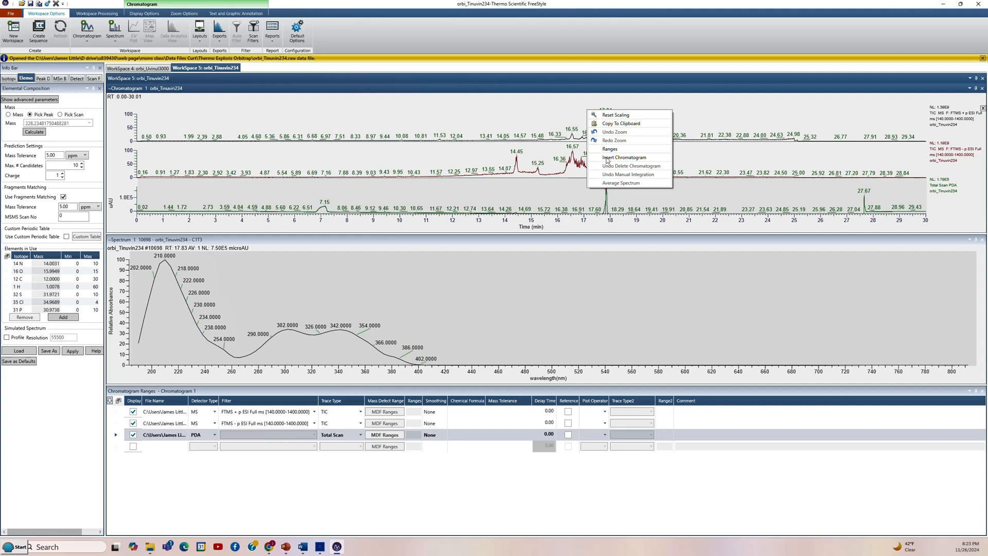
{"action": "left_click", "coordinate": [581, 113]}
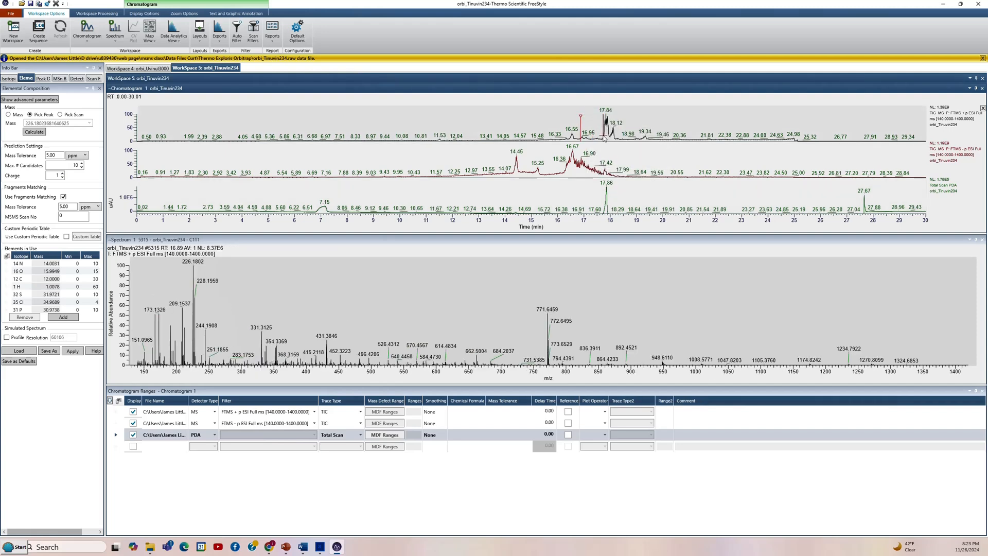
{"action": "right_click", "coordinate": [600, 127]}
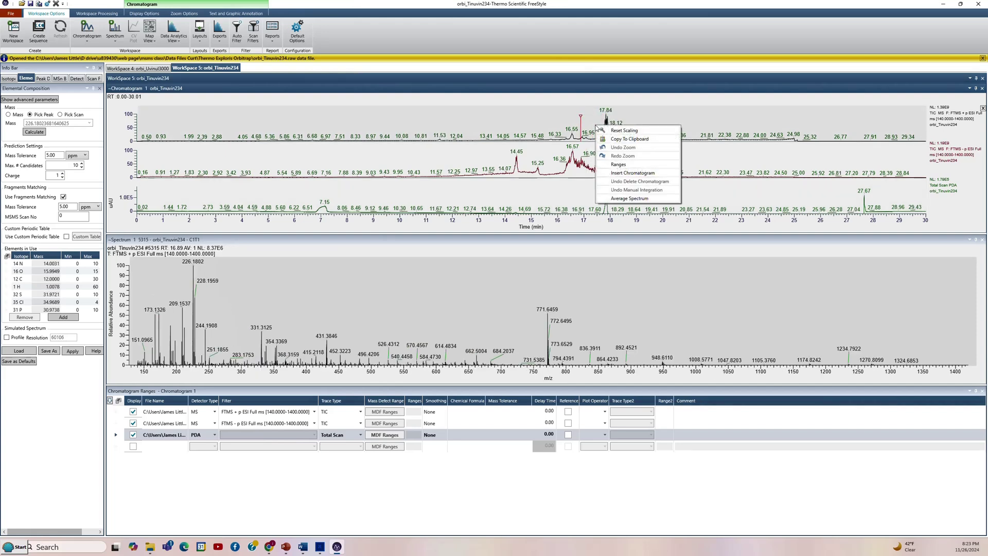
{"action": "left_click", "coordinate": [615, 183]}
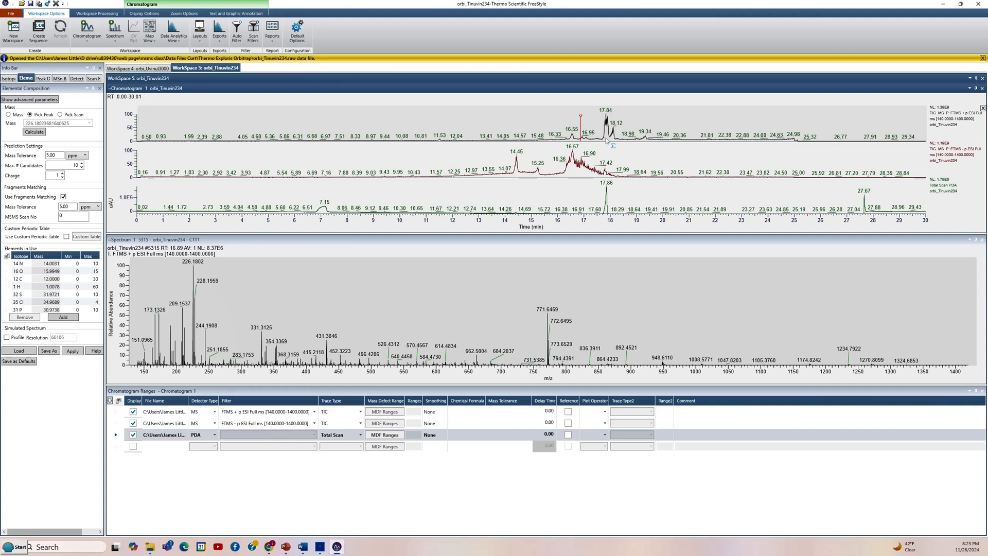
{"action": "left_click_drag", "start_coordinate": [604, 131], "coordinate": [614, 132]}
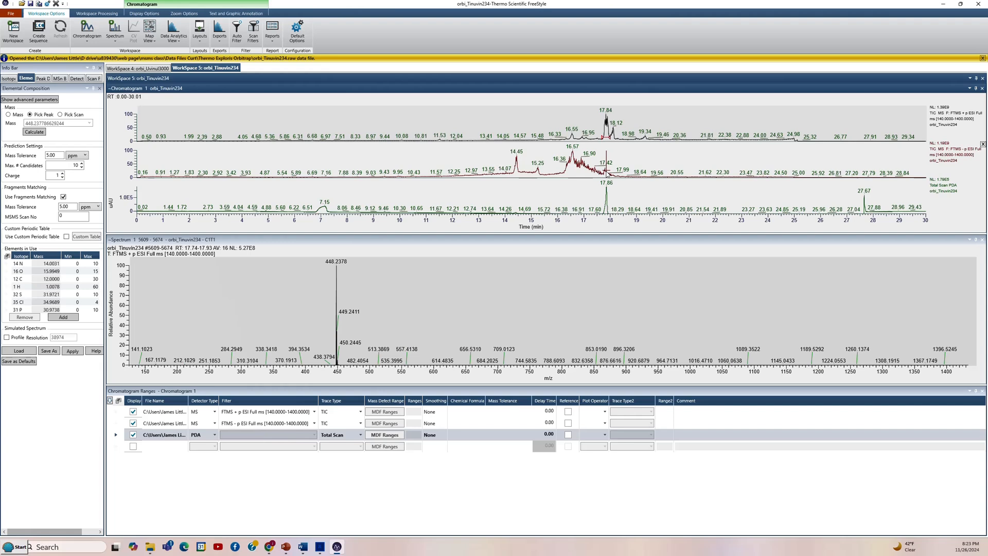
Reset the time scaling and average the negative-mode spectrum over the 17.8 min peak
{"action": "left_click_drag", "start_coordinate": [605, 176], "coordinate": [610, 176]}
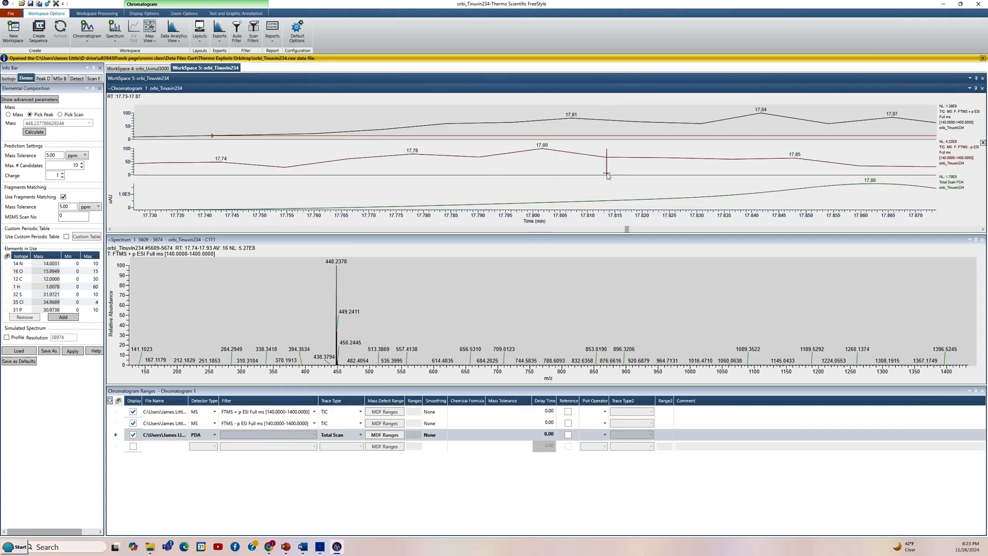
{"action": "right_click", "coordinate": [557, 130]}
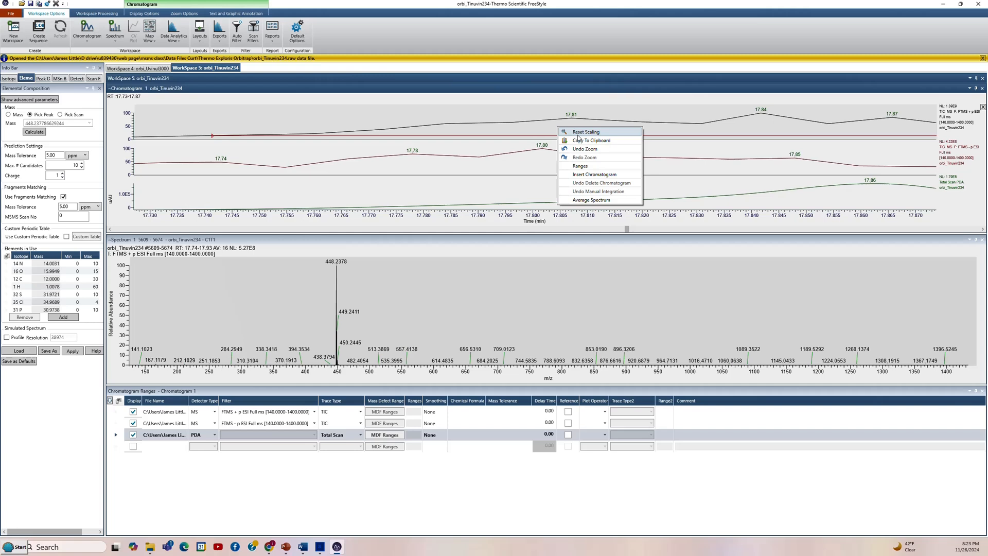
{"action": "left_click", "coordinate": [578, 133]}
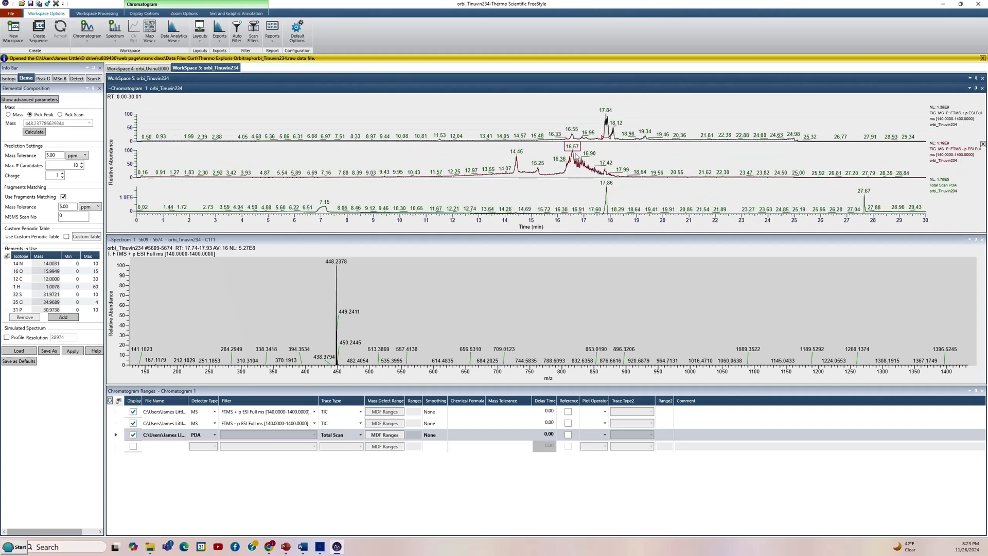
{"action": "right_click", "coordinate": [605, 179]}
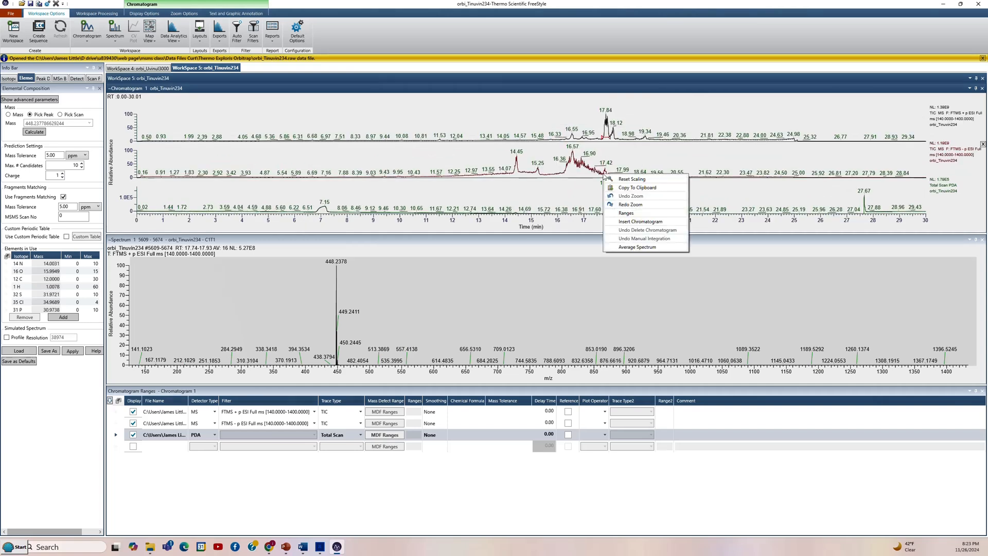
{"action": "left_click", "coordinate": [627, 247]}
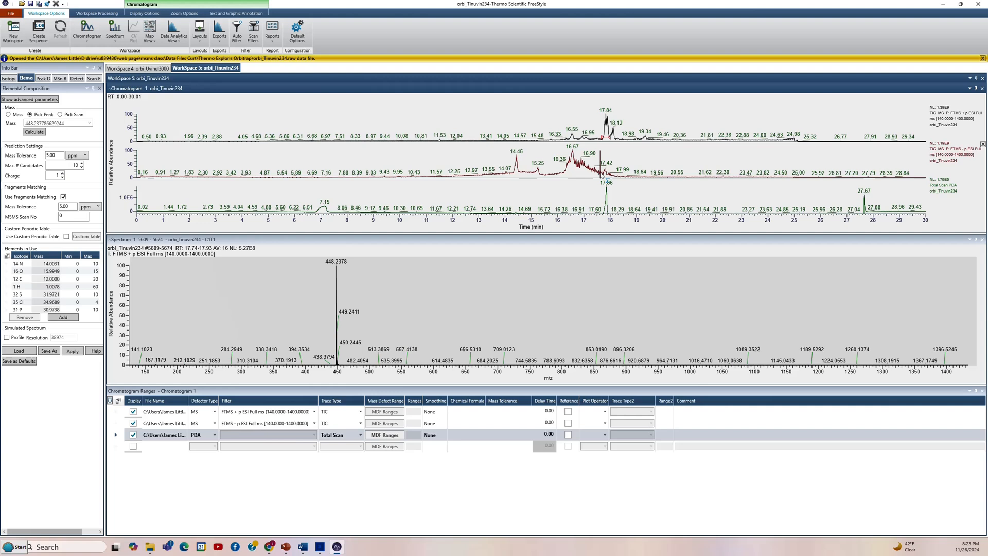
{"action": "left_click", "coordinate": [610, 180]}
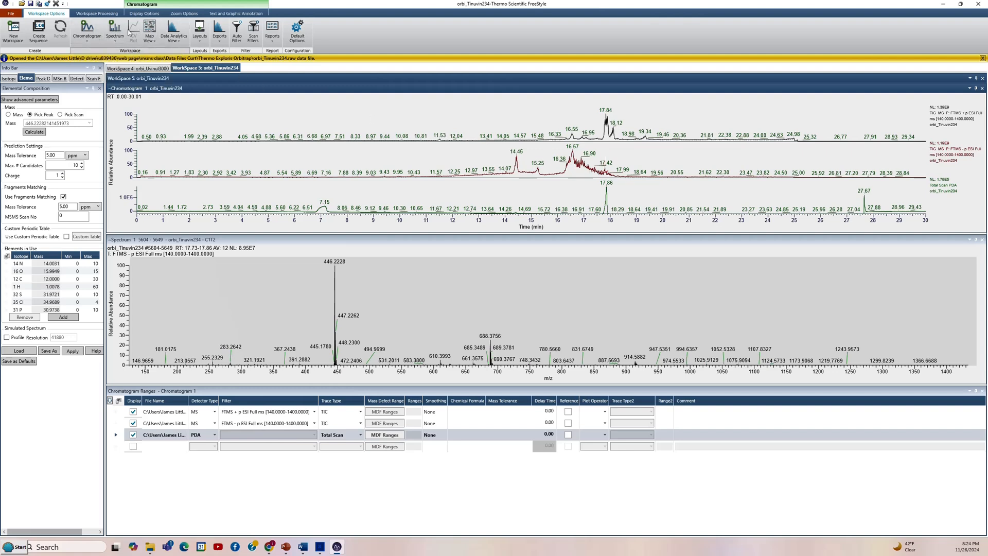
Start Subtract Background and mark the first range 17.21–17.70 min before the peak
{"action": "left_click", "coordinate": [97, 13]}
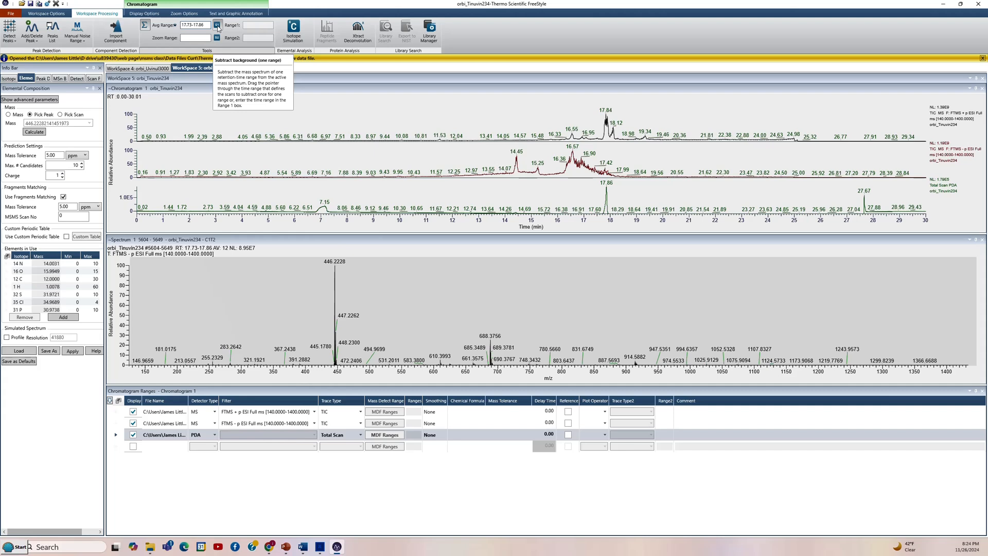
{"action": "left_click", "coordinate": [217, 27]}
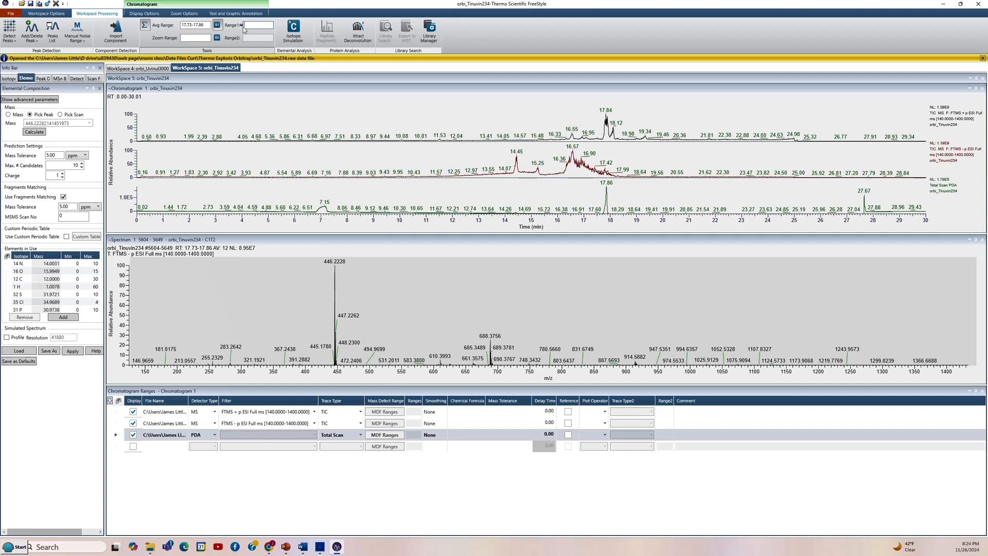
{"action": "left_click", "coordinate": [245, 25]}
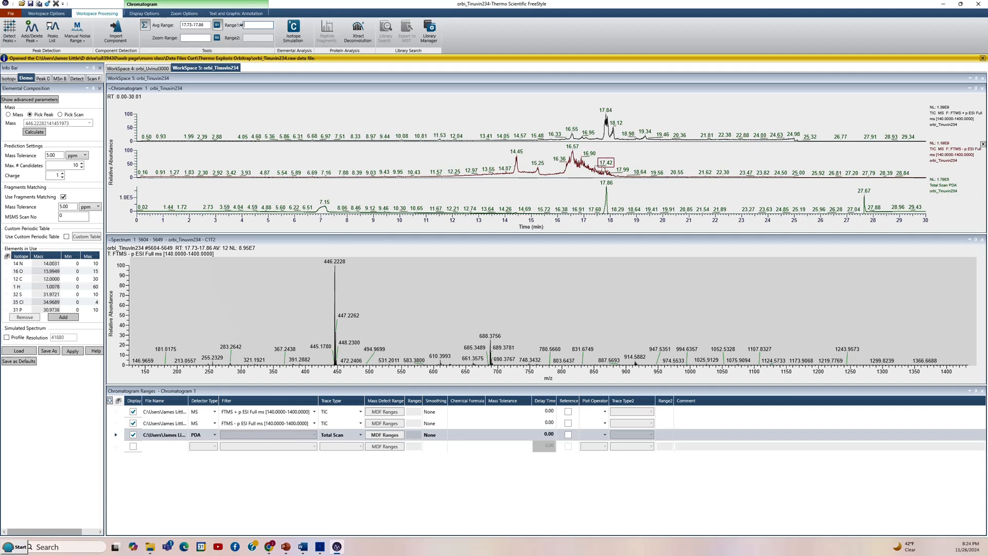
{"action": "left_click", "coordinate": [594, 165]}
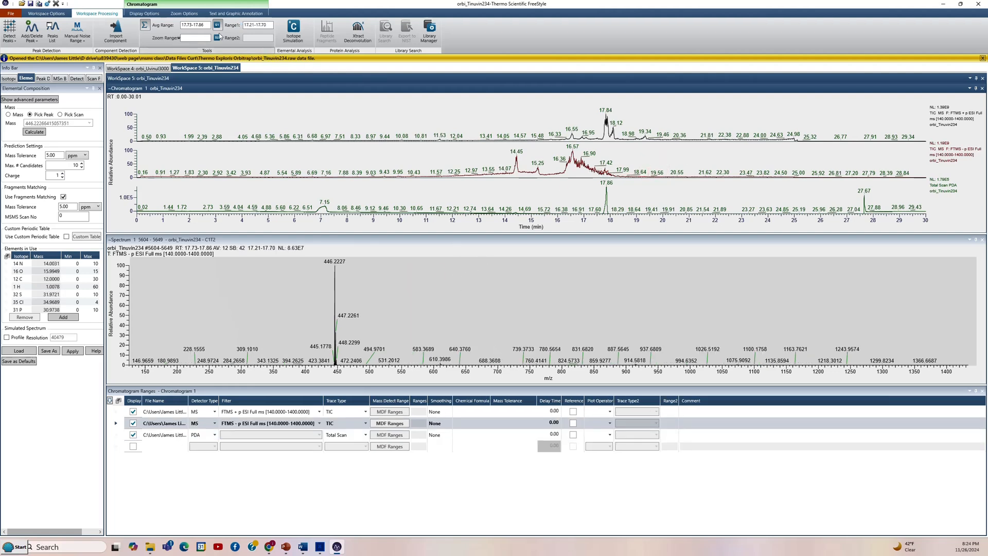
Mark 17.98–18.23 min as the second background range
{"action": "left_click", "coordinate": [217, 38]}
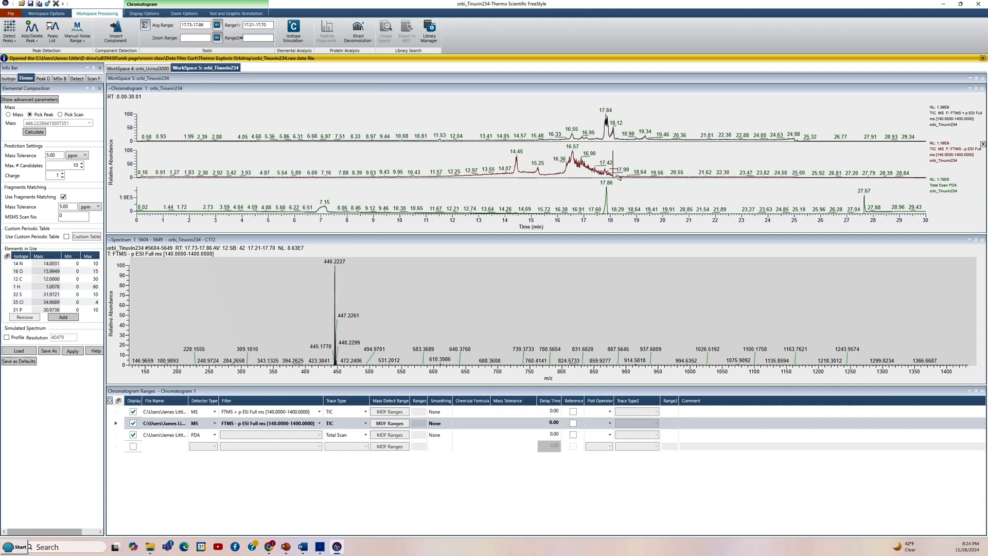
{"action": "left_click", "coordinate": [611, 183]}
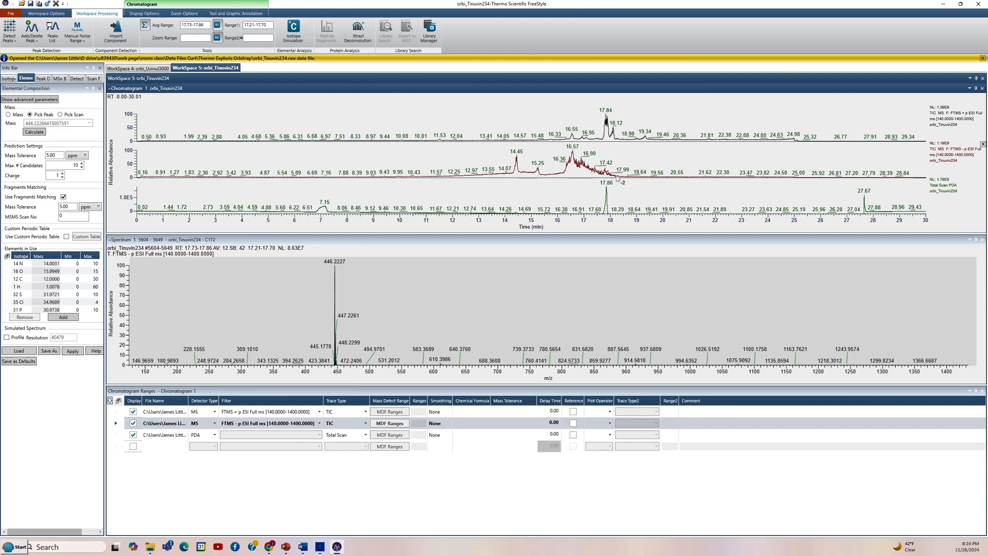
{"action": "left_click_drag", "start_coordinate": [611, 182], "coordinate": [618, 182]}
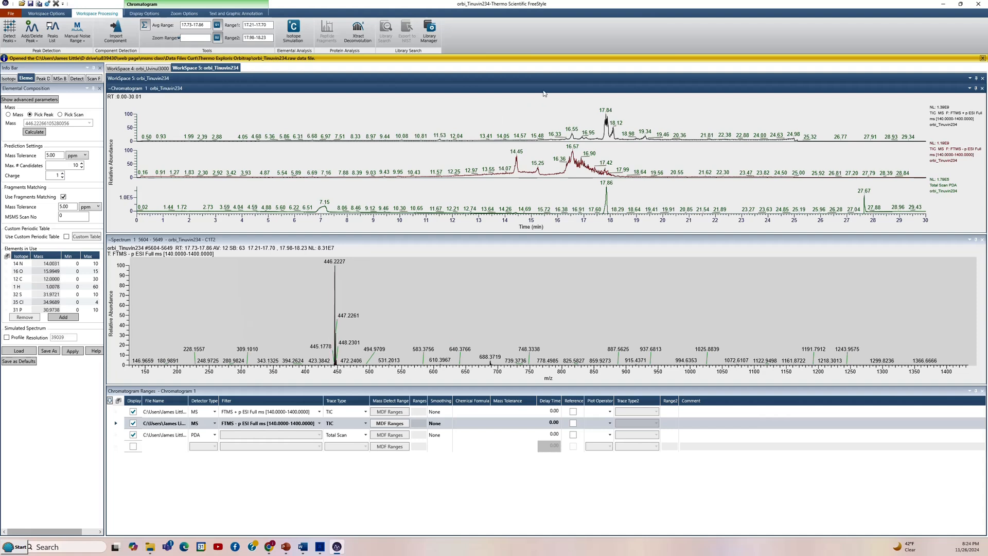
{"action": "left_click", "coordinate": [319, 423]}
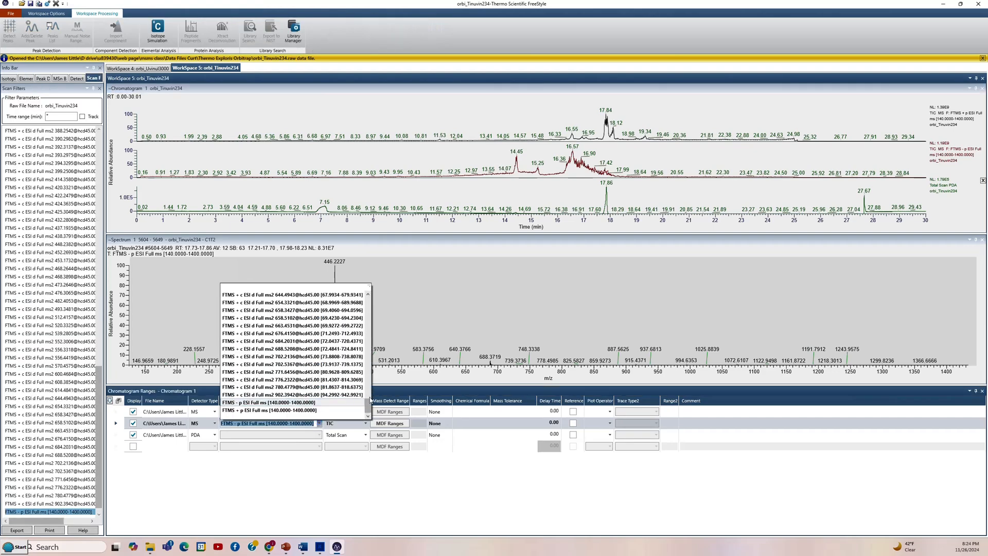
{"action": "mouse_move", "coordinate": [370, 402]}
{"action": "left_mouse_down"}
{"action": "mouse_move", "coordinate": [378, 317]}
{"action": "mouse_move", "coordinate": [366, 320]}
{"action": "left_mouse_up"}
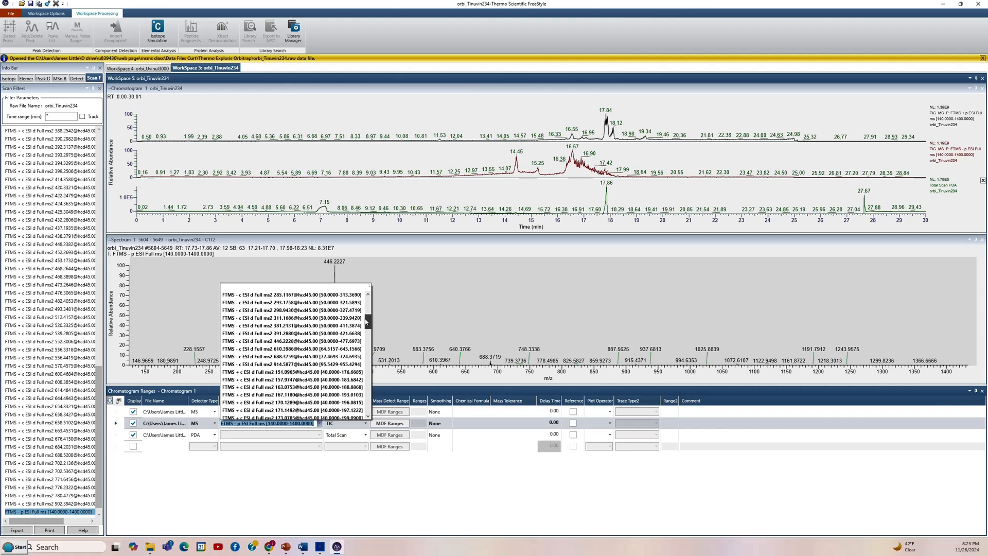
{"action": "left_click", "coordinate": [308, 340]}
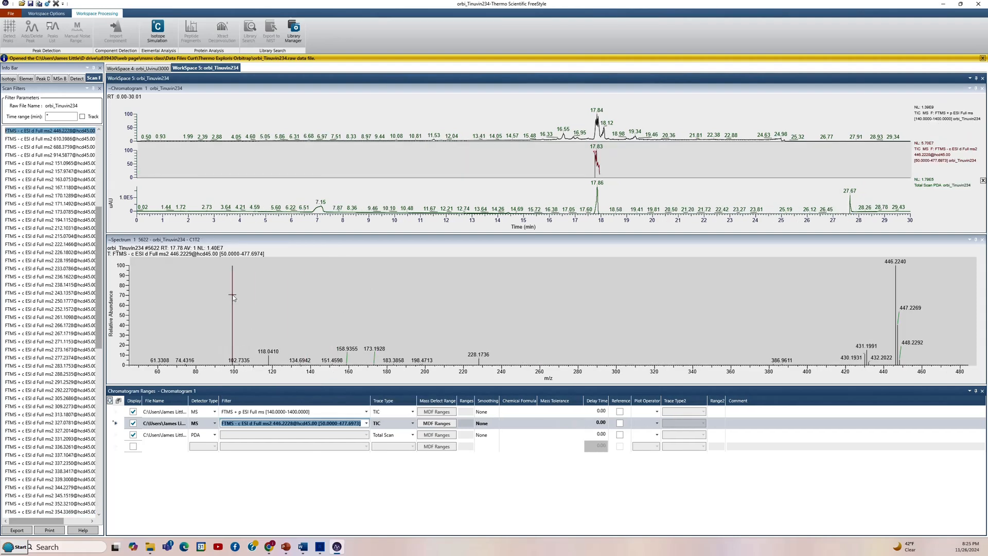
{"action": "mouse_move", "coordinate": [596, 182]}
{"action": "left_click", "coordinate": [597, 168]}
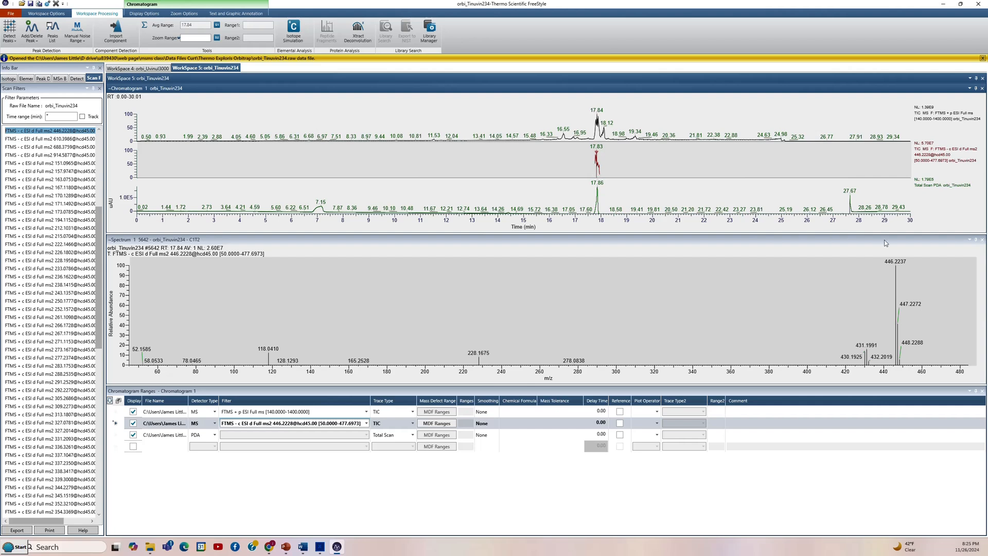
Filter the first trace to the FTMS ms2 448.2382 scans and show the 17.83-min spectrum
{"action": "left_click", "coordinate": [597, 128]}
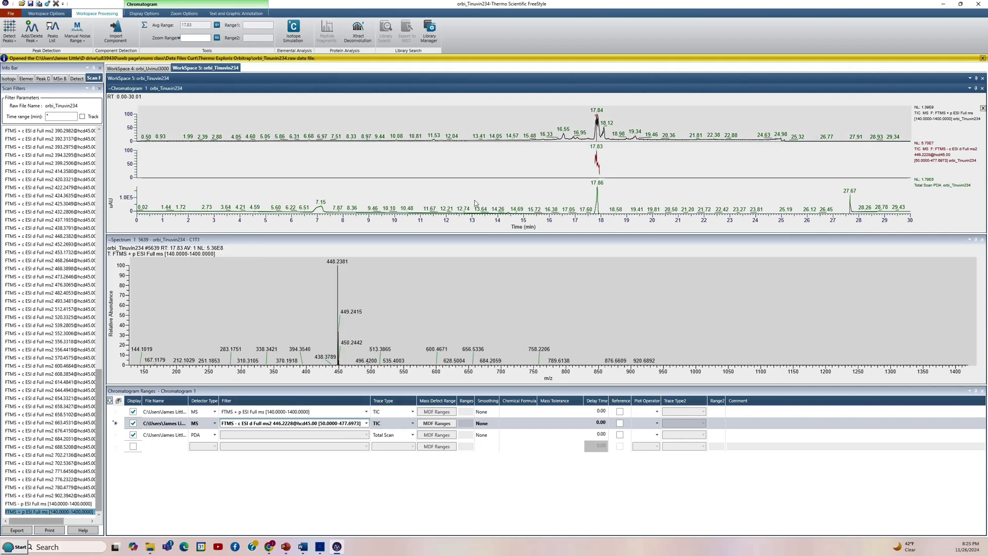
{"action": "left_click", "coordinate": [366, 411]}
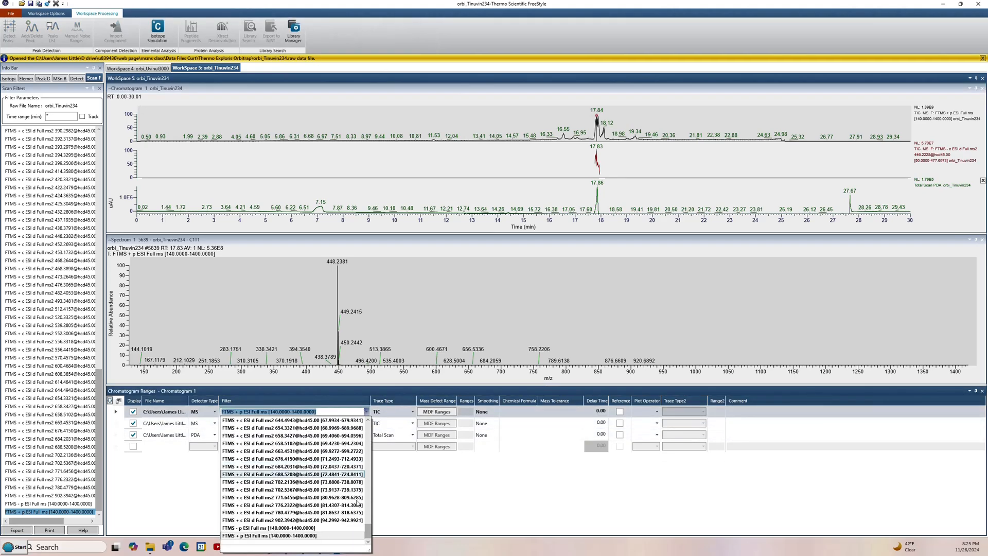
{"action": "mouse_move", "coordinate": [369, 533]}
{"action": "left_mouse_down"}
{"action": "mouse_move", "coordinate": [372, 504]}
{"action": "mouse_move", "coordinate": [374, 519]}
{"action": "left_mouse_up"}
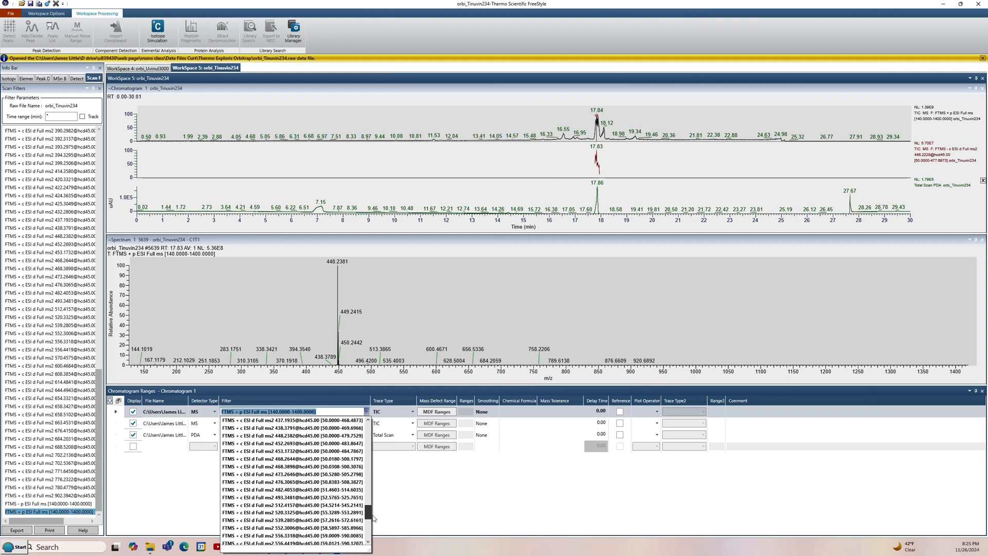
{"action": "left_click_drag", "start_coordinate": [374, 516], "coordinate": [373, 514]}
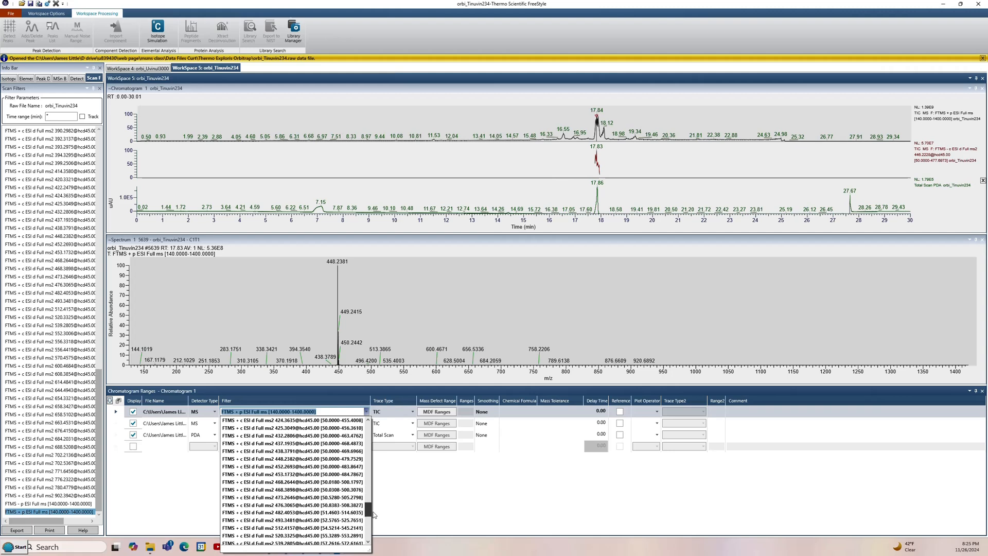
{"action": "left_click", "coordinate": [294, 460]}
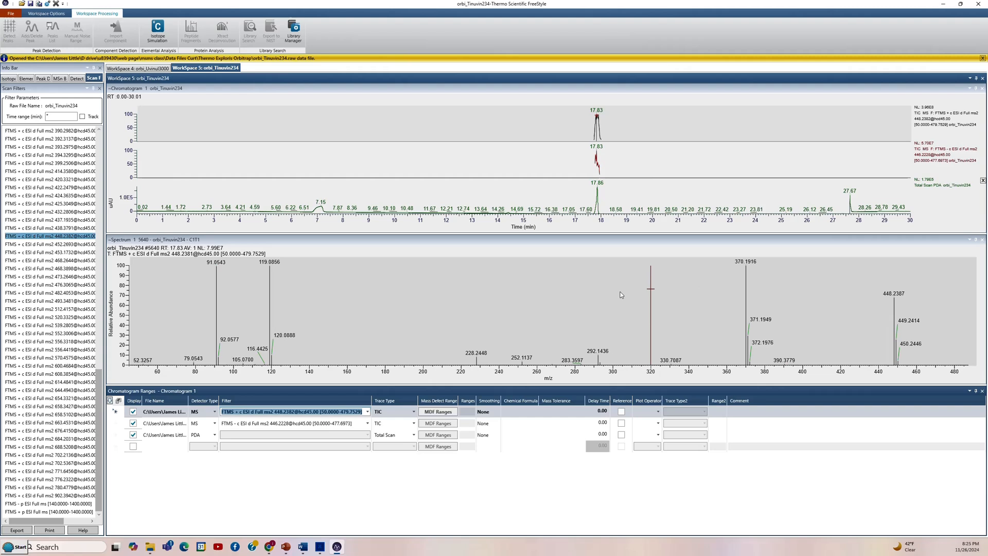
Send the spectrum to NIST export and keep the ms2 446.2228 filter on the second trace
{"action": "left_click", "coordinate": [484, 238]}
{"action": "left_click", "coordinate": [376, 32]}
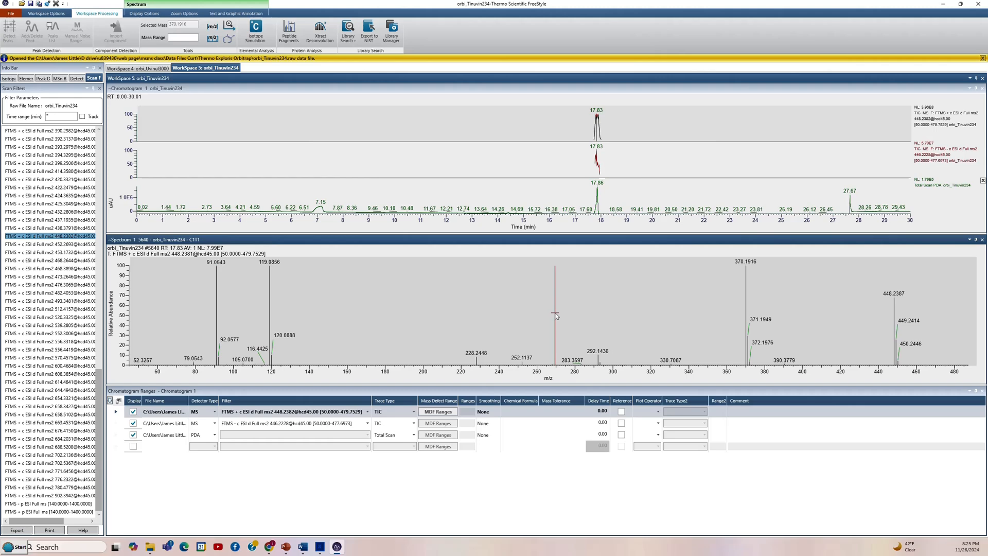
{"action": "left_click", "coordinate": [368, 424]}
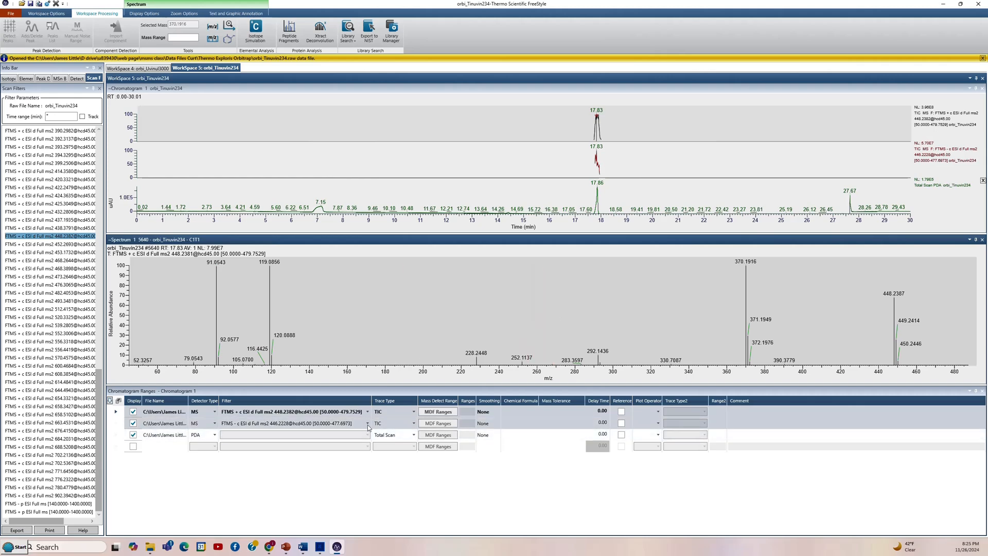
{"action": "left_click", "coordinate": [367, 424]}
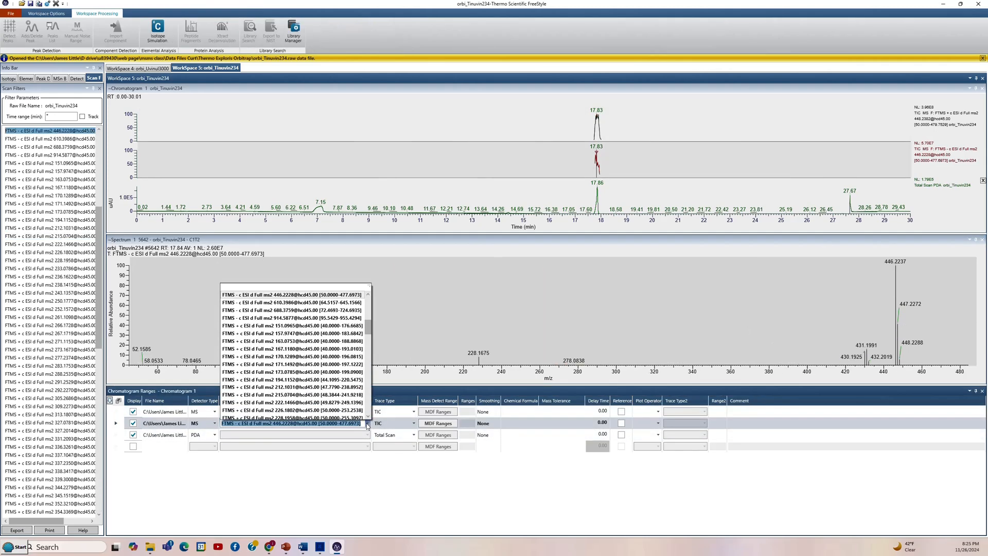
{"action": "left_click", "coordinate": [367, 424]}
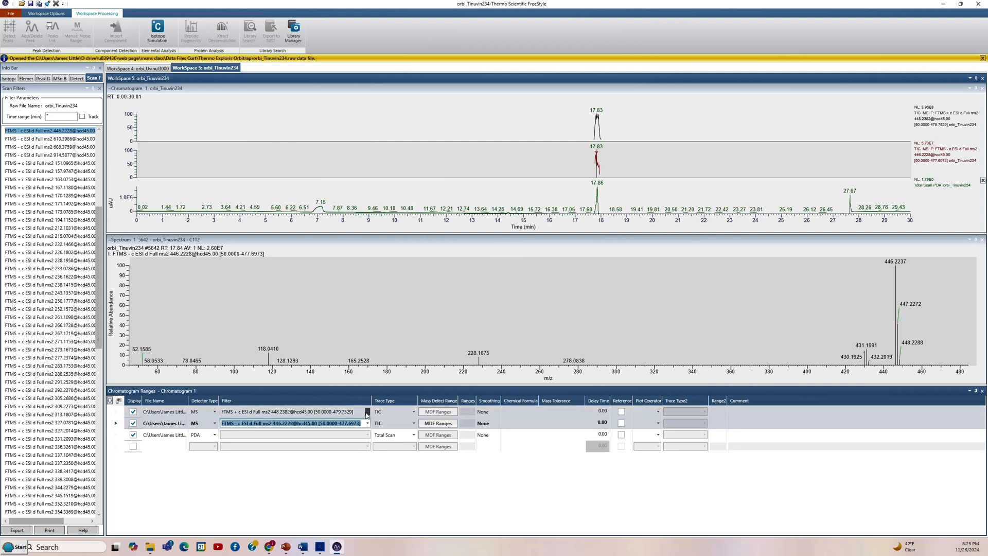
Load the jl_default.xml layout template via Workspace Options > Layouts > Apply
{"action": "left_click", "coordinate": [10, 14]}
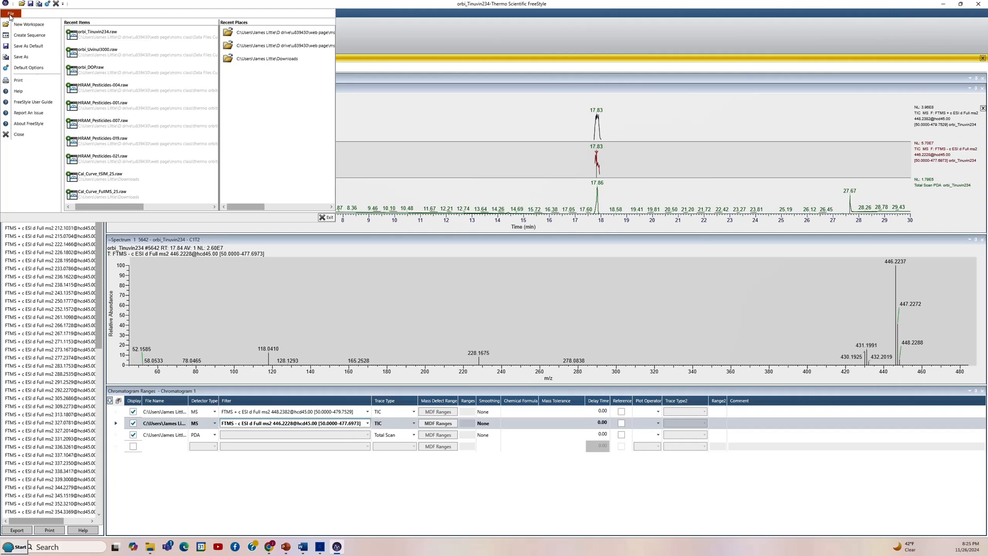
{"action": "left_click", "coordinate": [95, 13]}
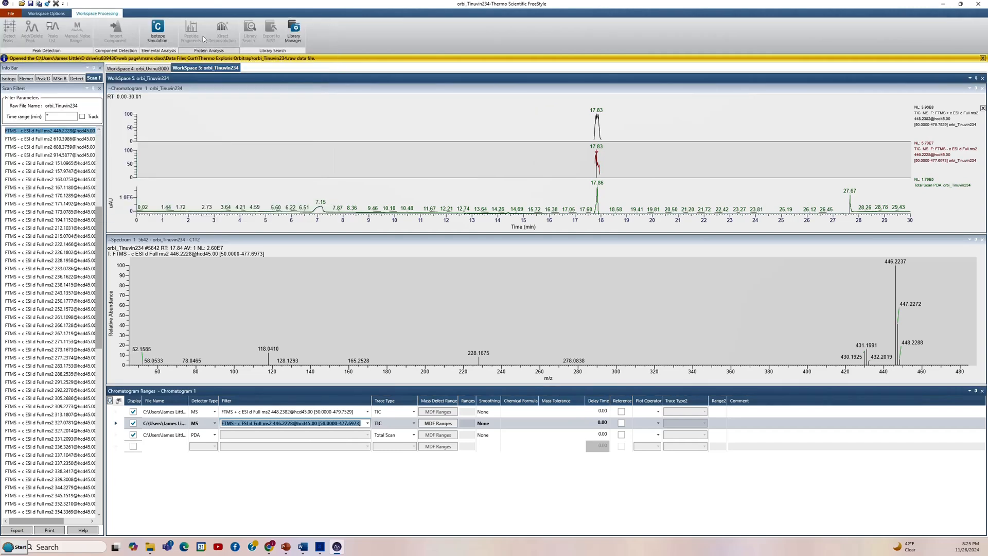
{"action": "left_click", "coordinate": [48, 13]}
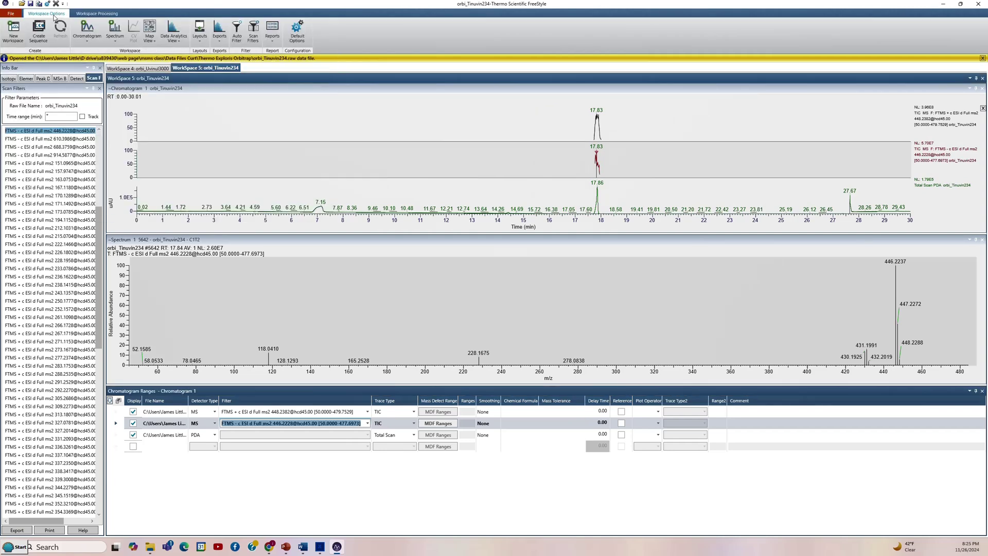
{"action": "left_click", "coordinate": [199, 39]}
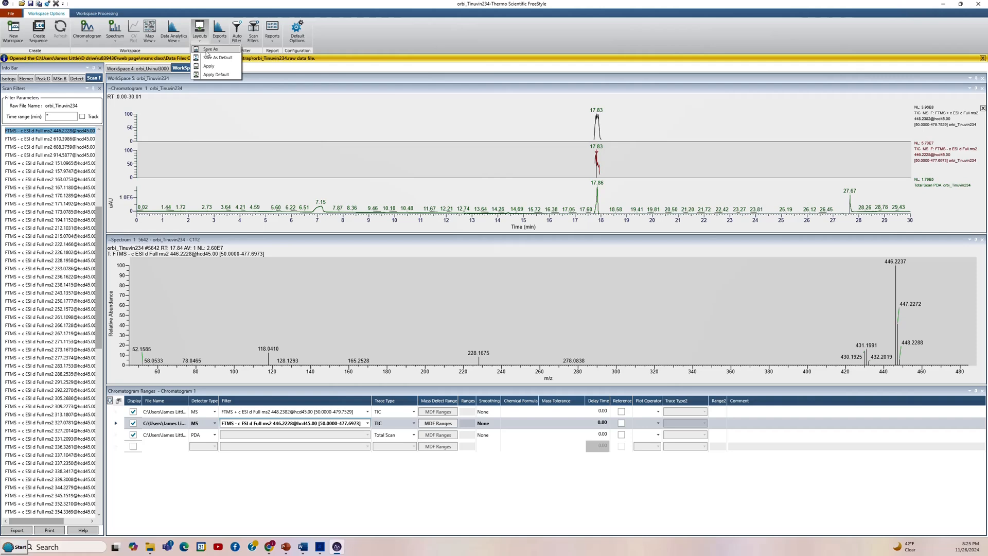
{"action": "left_click", "coordinate": [209, 66]}
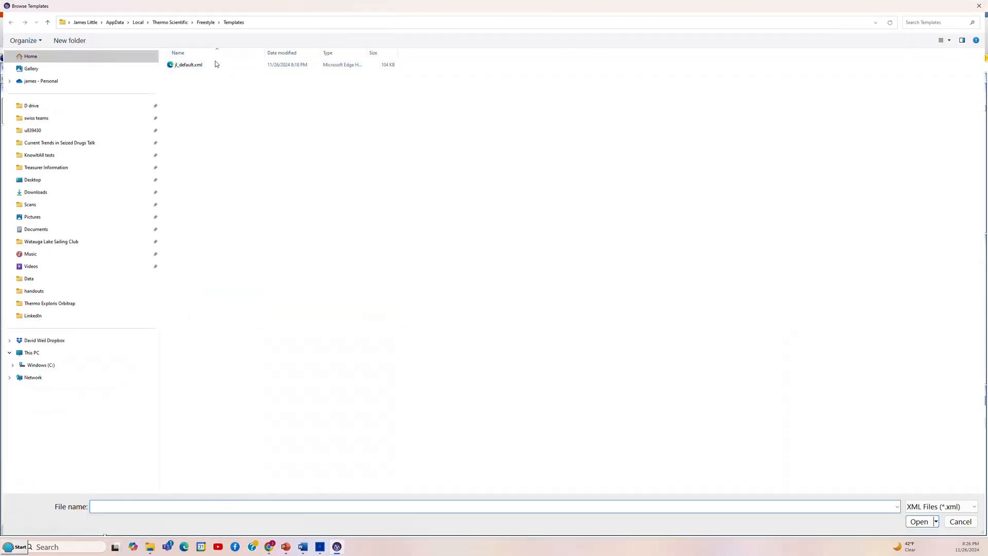
{"action": "left_click", "coordinate": [215, 64]}
{"action": "left_click", "coordinate": [920, 522]}
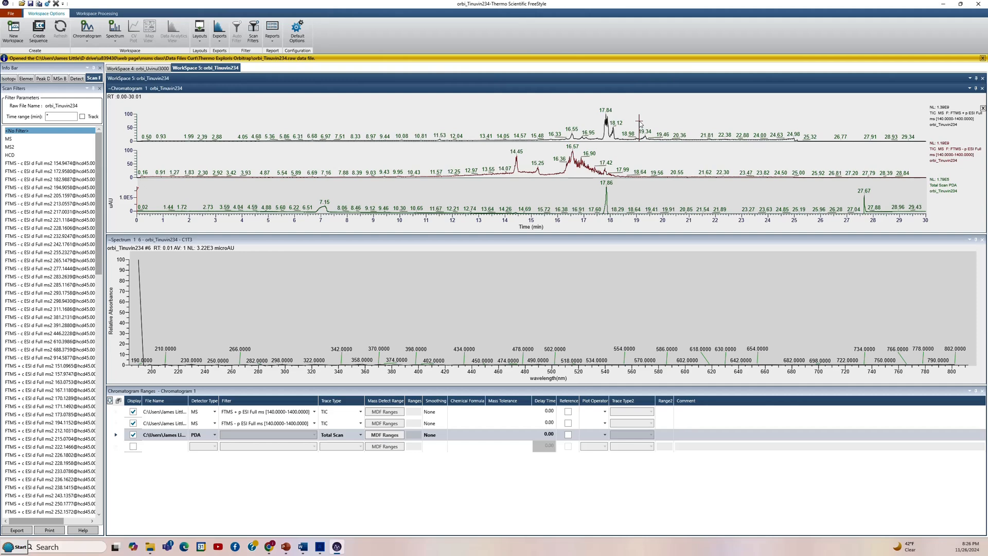
Show the 17.84-min full-scan spectrum and turn on Nearby Precursors markers
{"action": "left_click", "coordinate": [605, 124]}
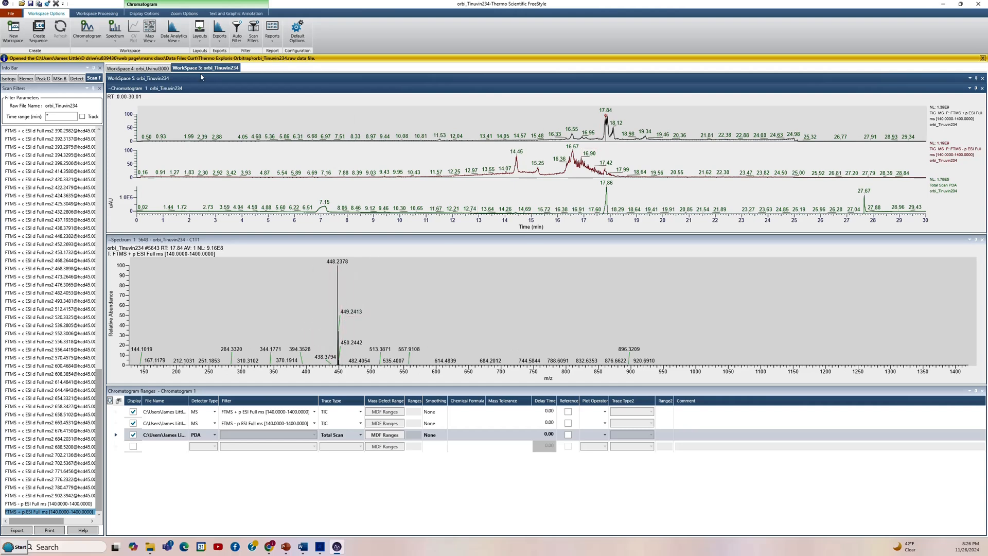
{"action": "left_click", "coordinate": [143, 14]}
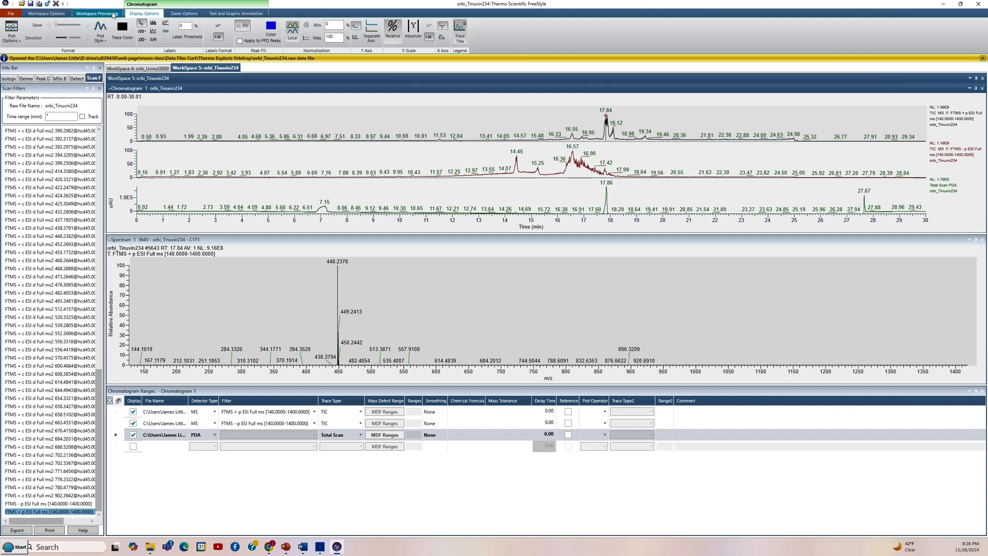
{"action": "left_click", "coordinate": [97, 14]}
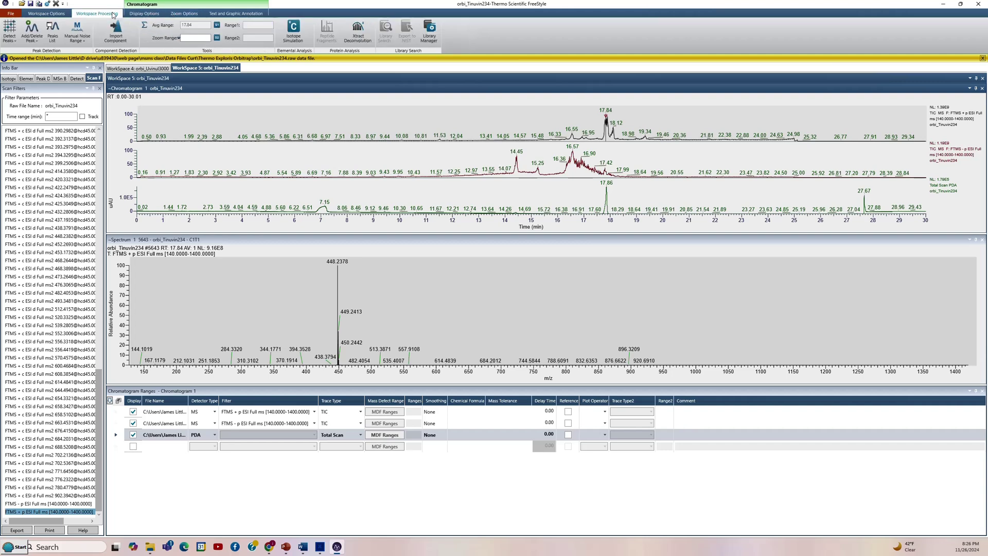
{"action": "left_click", "coordinate": [332, 244]}
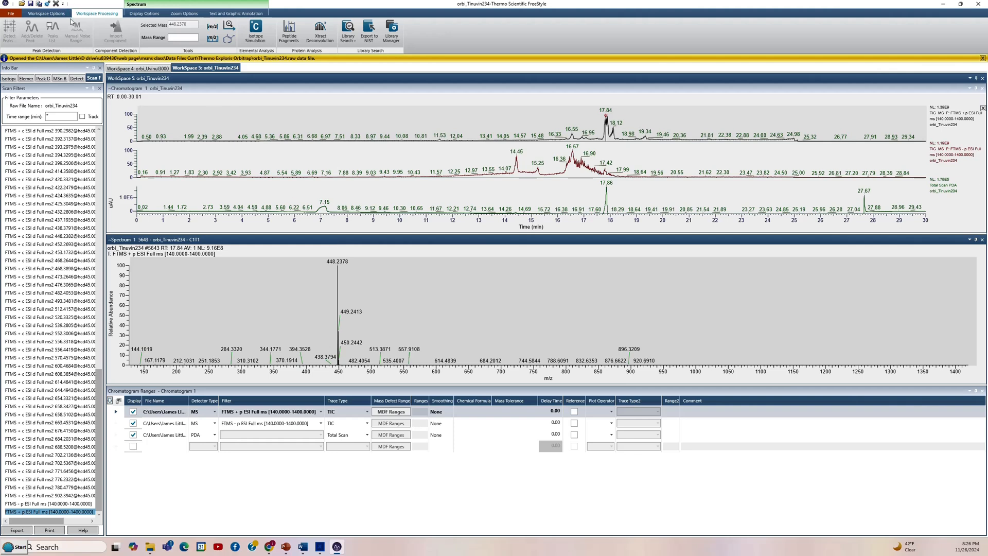
{"action": "left_click", "coordinate": [143, 14]}
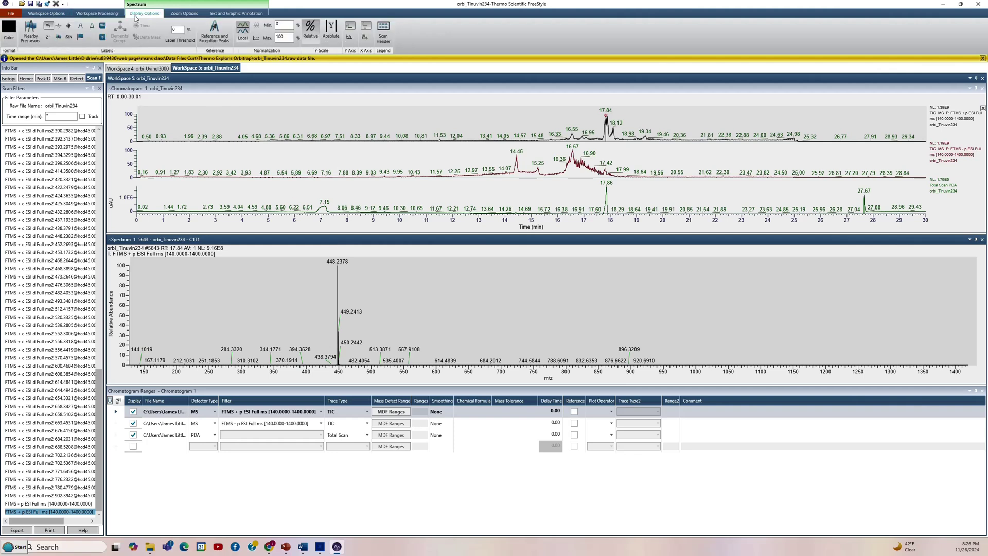
{"action": "left_click", "coordinate": [31, 30]}
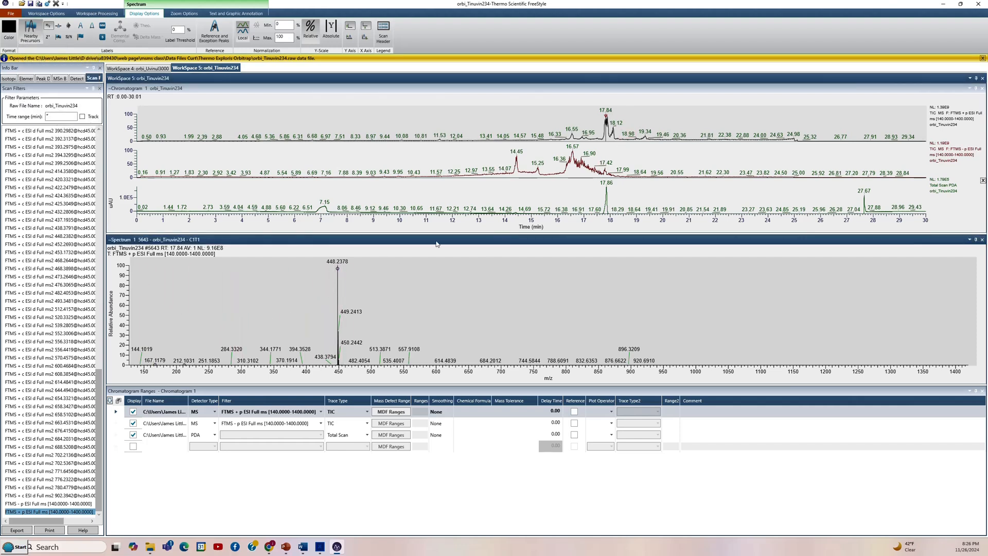
Open the averaged MS2 spectrum of the 448.2378 precursor from its marker, leaving trace filters unchanged
{"action": "left_click", "coordinate": [337, 268]}
{"action": "double_click", "coordinate": [337, 270]}
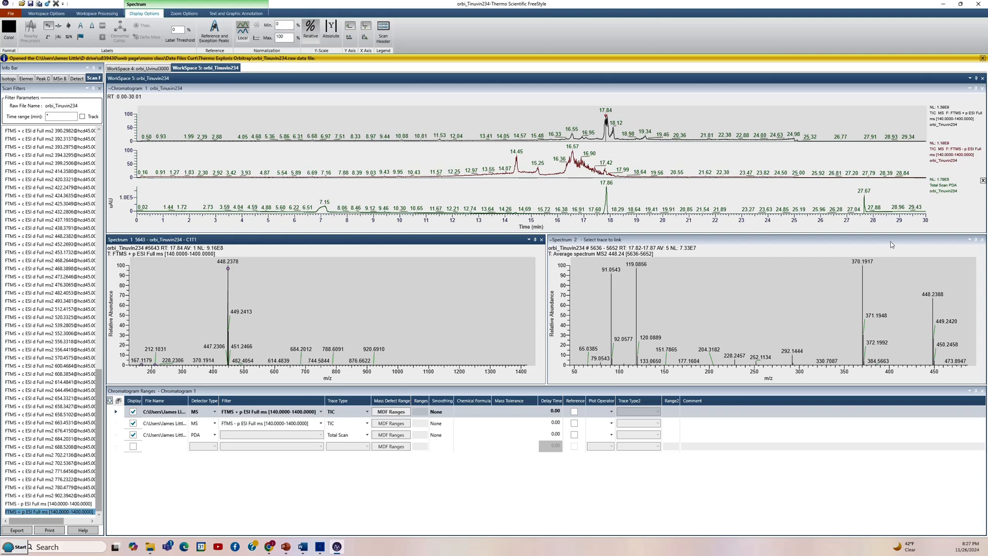
{"action": "left_click", "coordinate": [322, 425]}
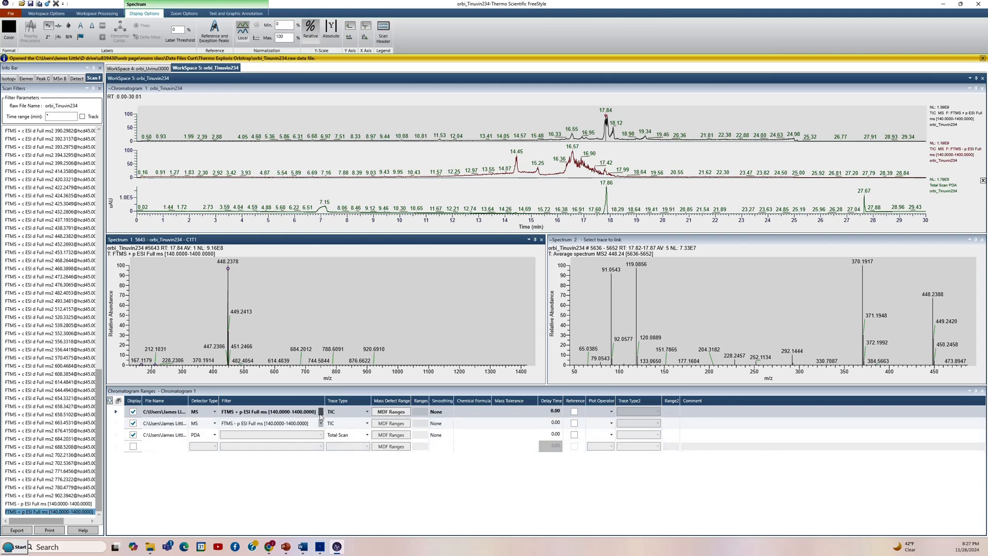
{"action": "left_click", "coordinate": [320, 412]}
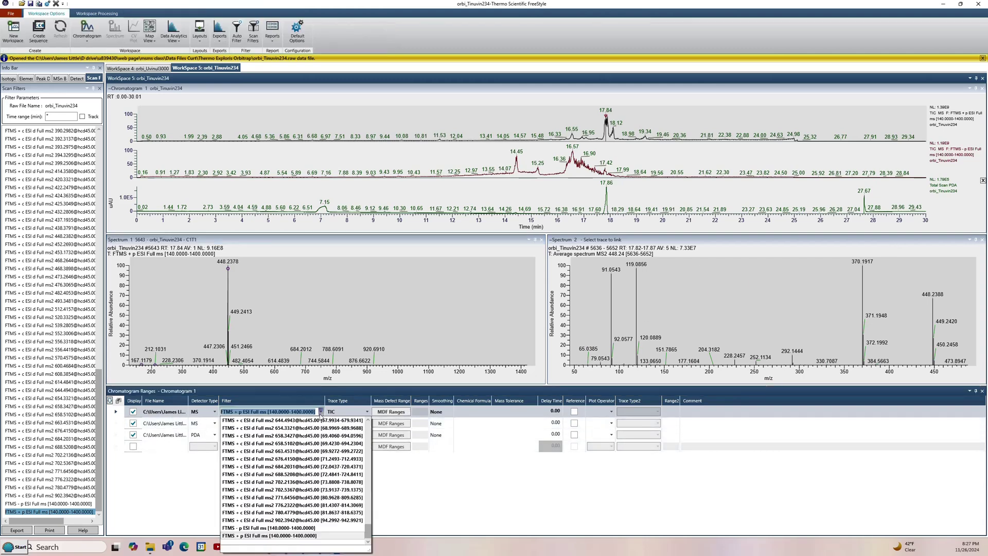
{"action": "left_click", "coordinate": [776, 240]}
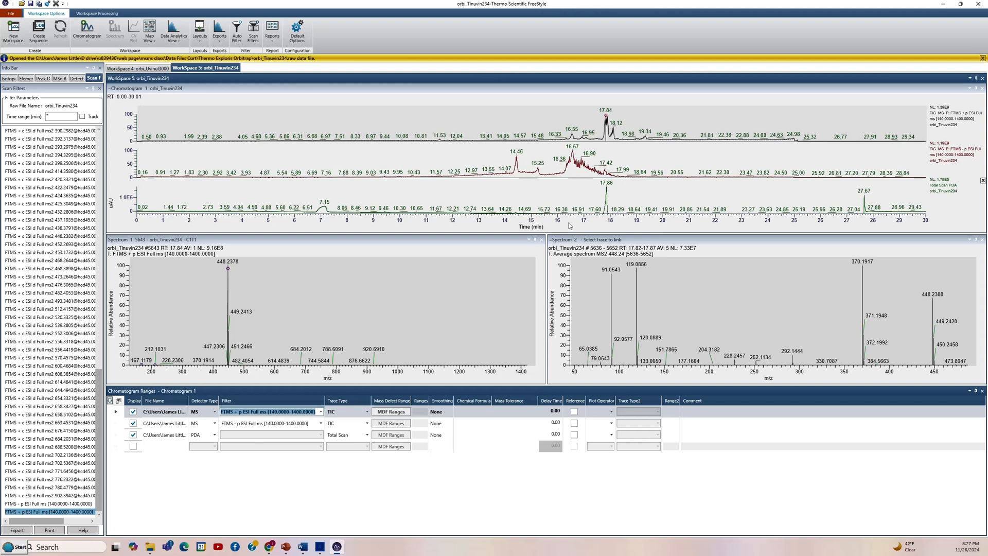
{"action": "left_click", "coordinate": [982, 242]}
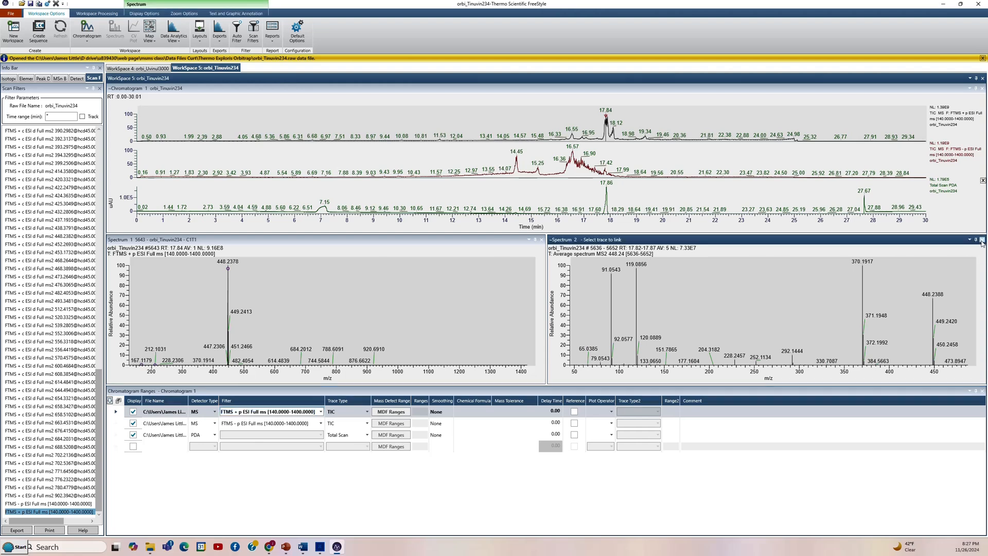
Close both spectrum panes, insert a new spectrum view and show the 17.83-min full scan (base peak 448.2381)
{"action": "left_click", "coordinate": [983, 243]}
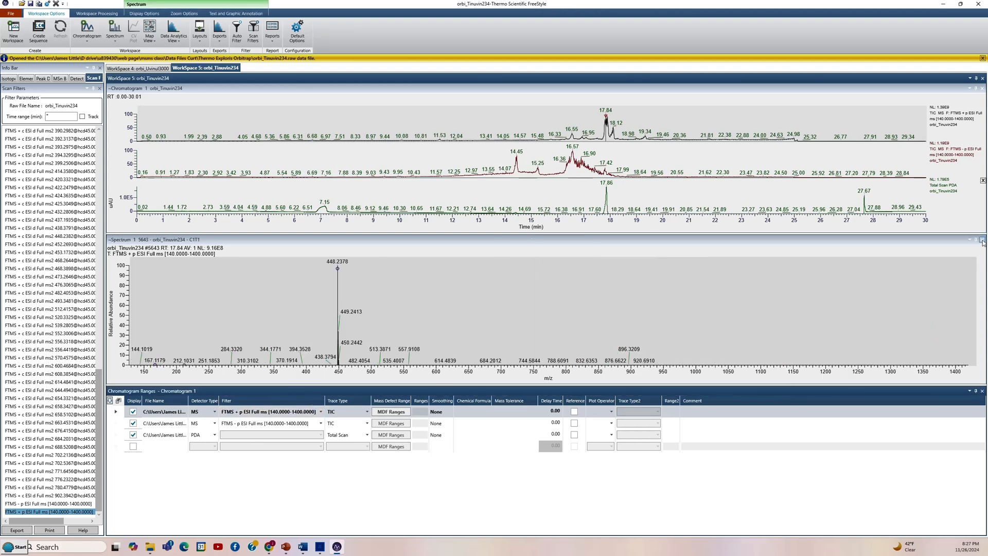
{"action": "left_click", "coordinate": [983, 241]}
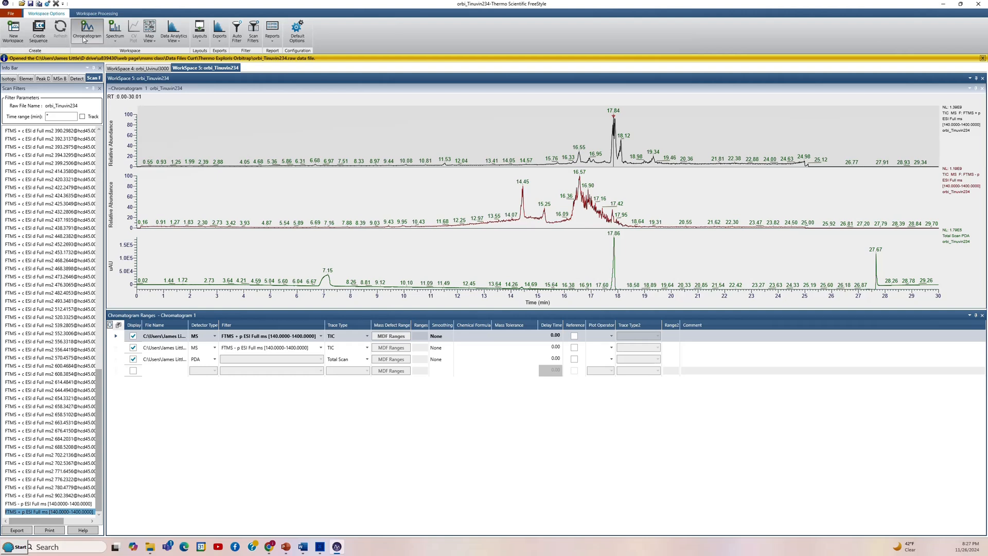
{"action": "left_click", "coordinate": [116, 44]}
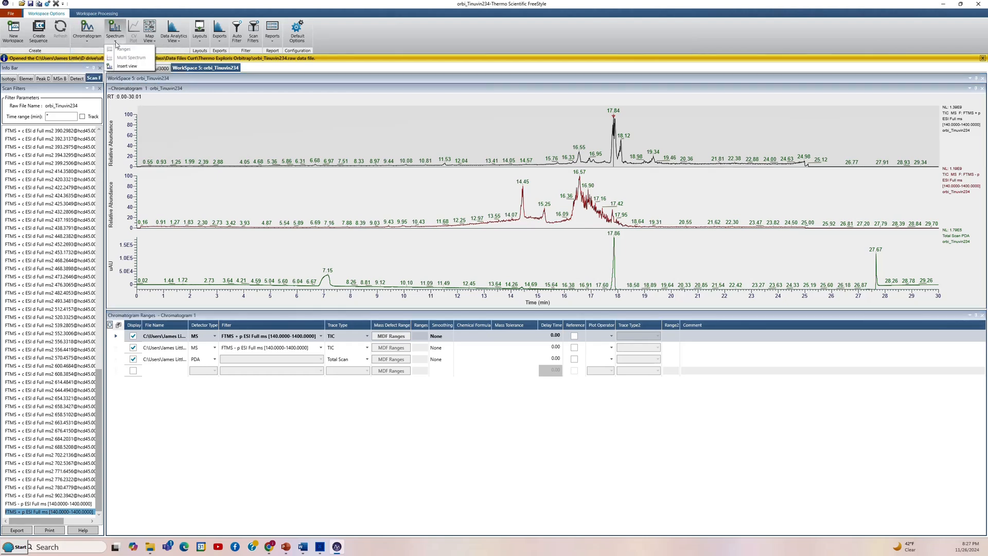
{"action": "left_click", "coordinate": [124, 67]}
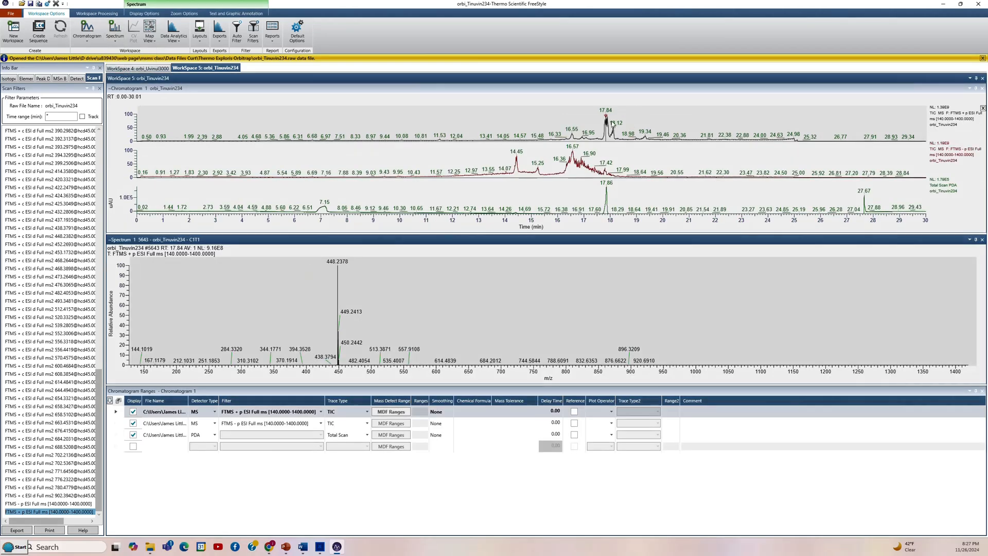
{"action": "left_click", "coordinate": [607, 131]}
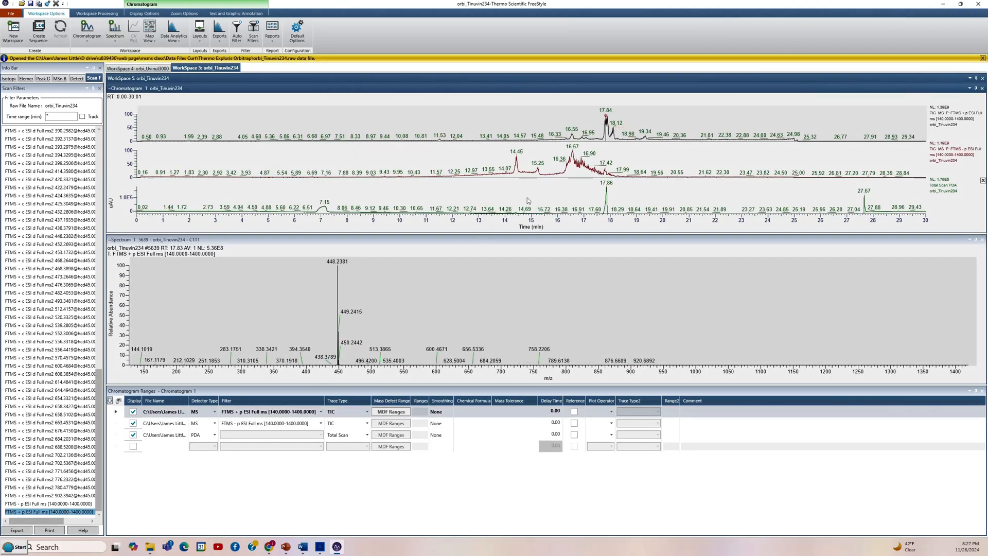